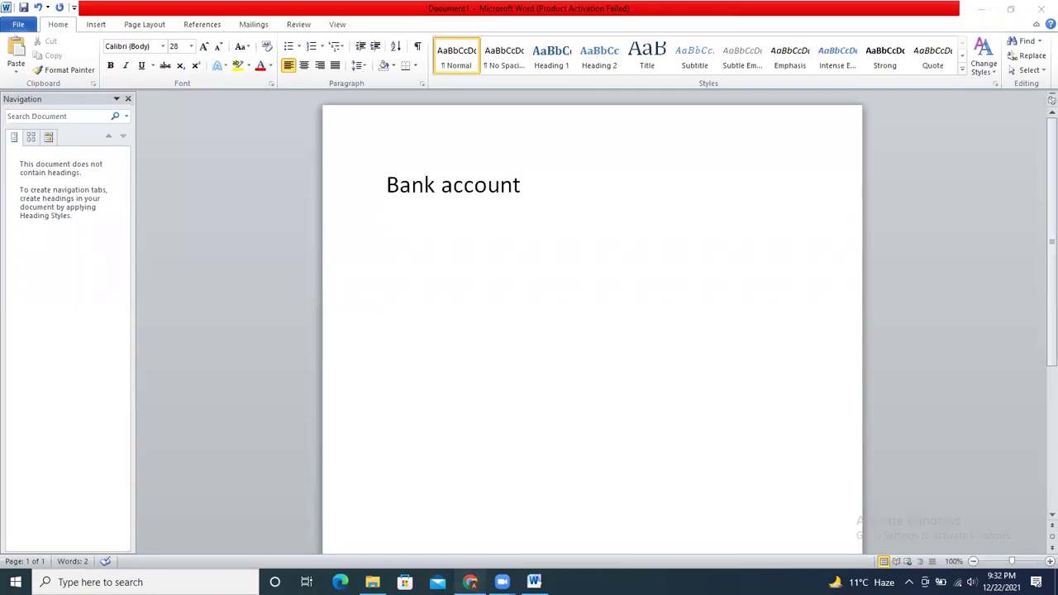
- Switch to Chrome and sign in to the Daraz Seller Center with the already filled-in e-mail credentials
left_click(469, 581)
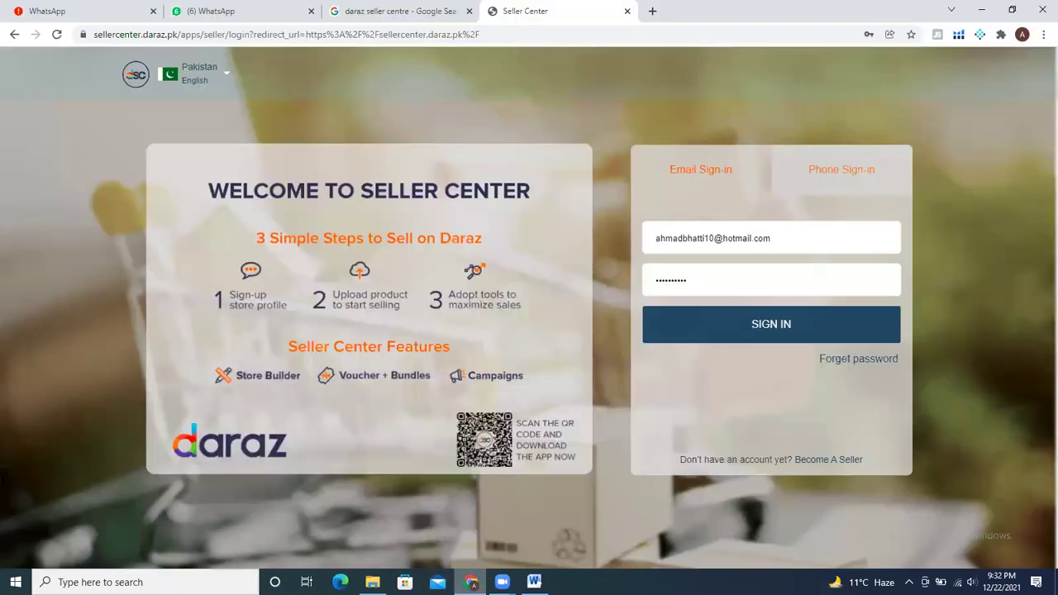
left_click(724, 285)
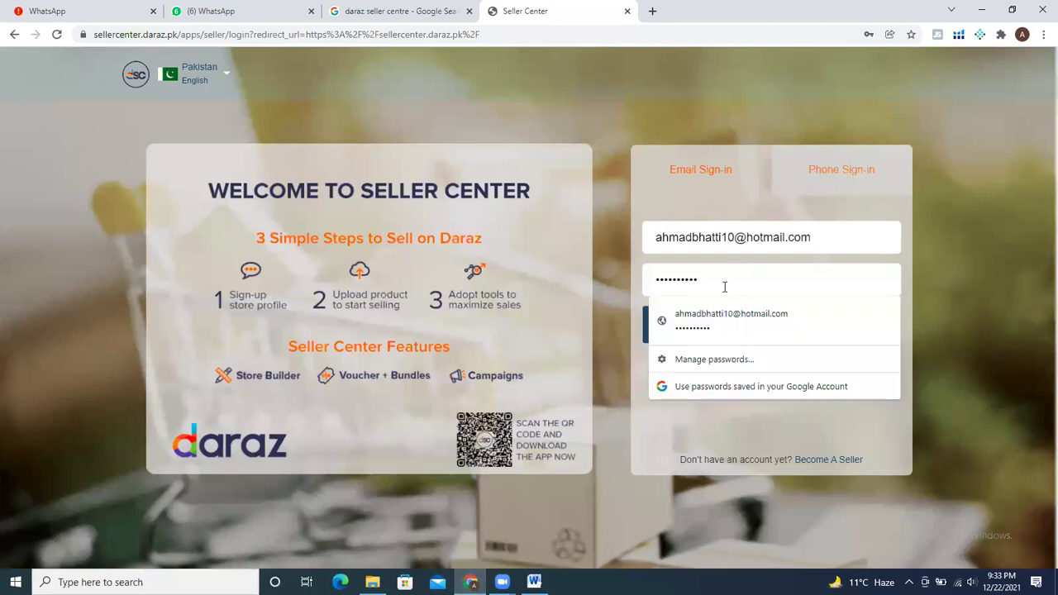
left_click(932, 255)
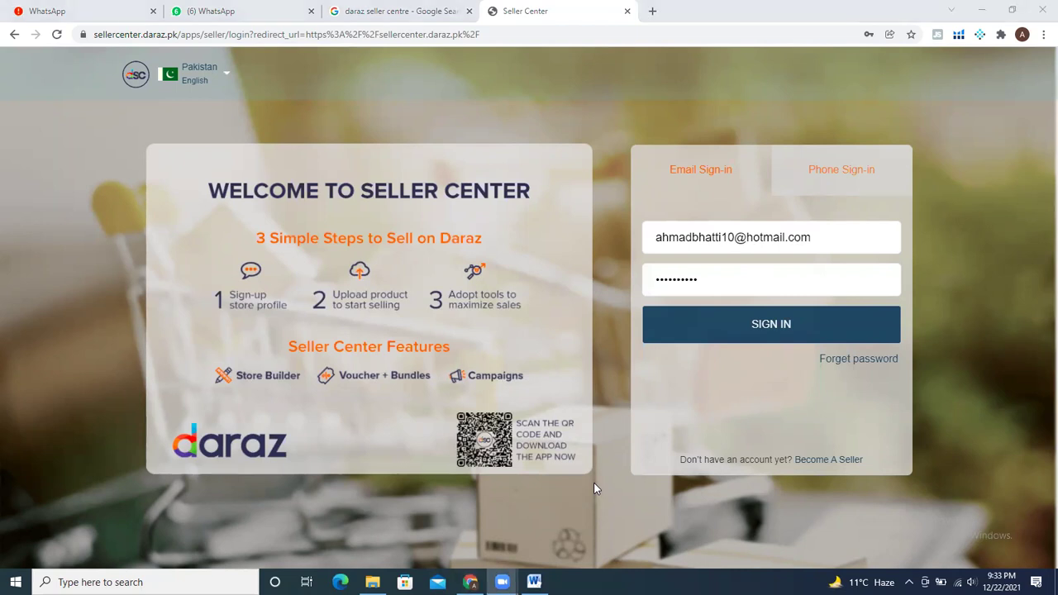
left_click(757, 328)
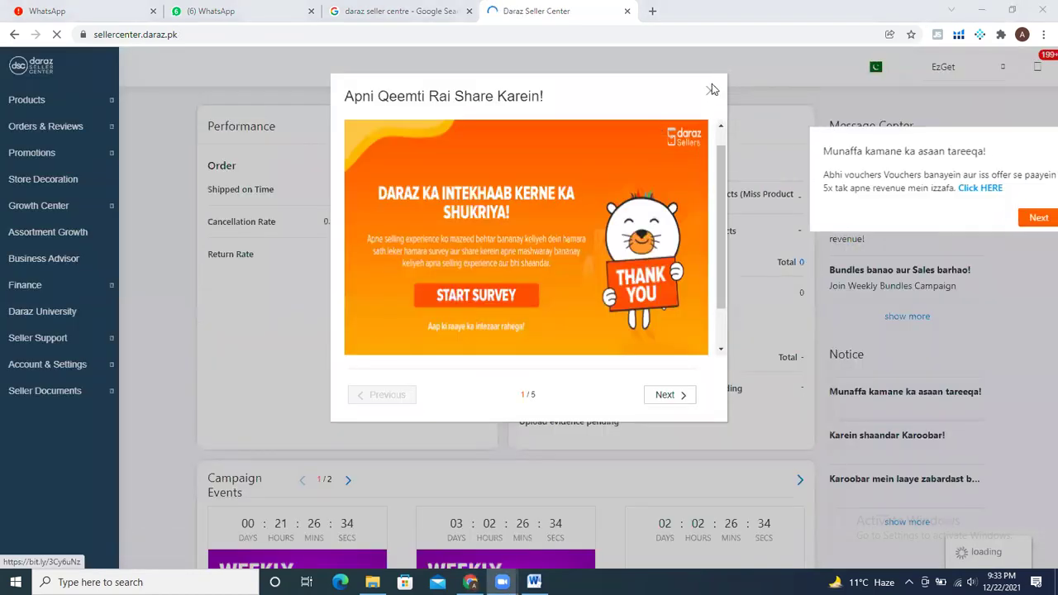
- Dismiss the survey announcement and the voucher notice covering the seller dashboard
left_click(711, 93)
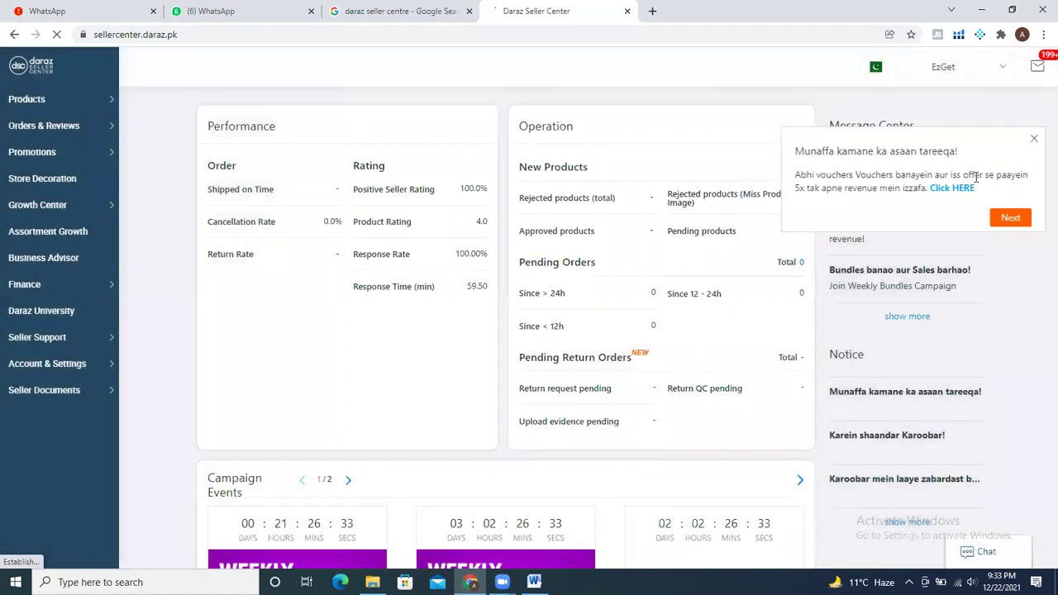
left_click(1025, 142)
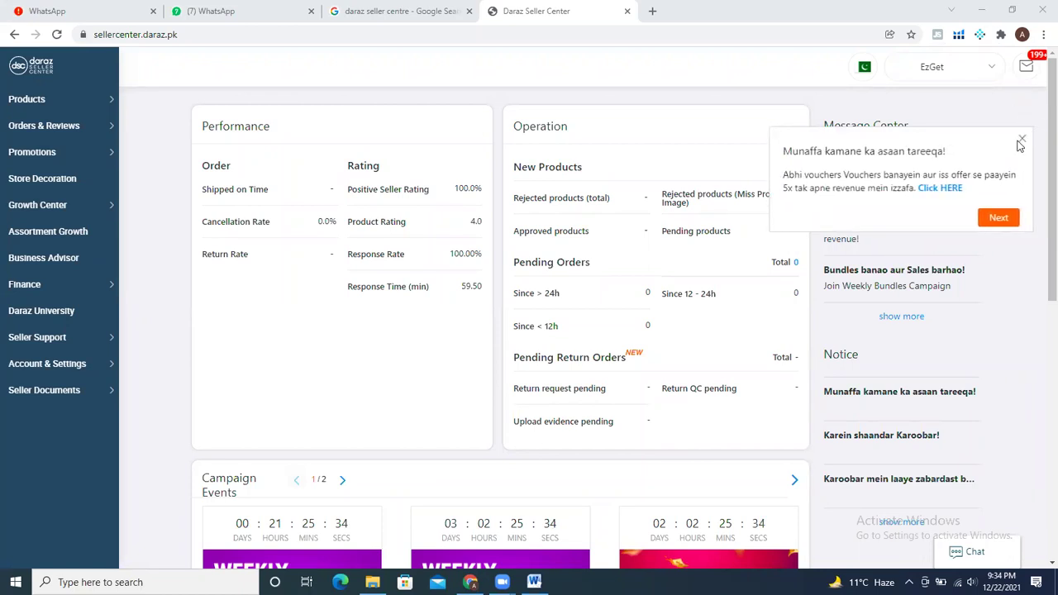
left_click(1022, 139)
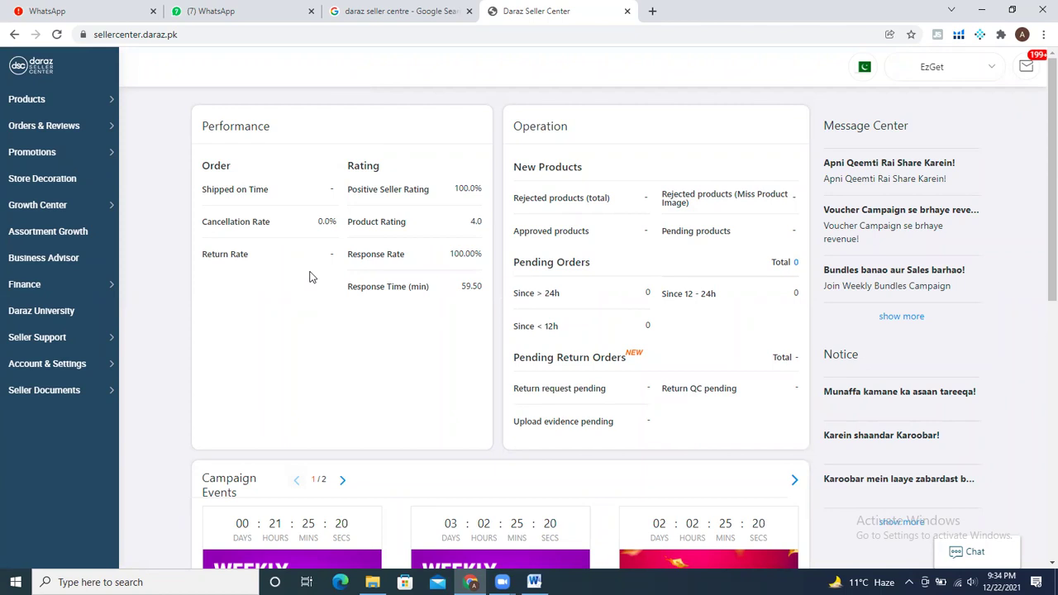
- Examine the dashboard's order and rating metrics, such as cancellation rate and response time, and dismiss the recurring voucher notice
mouse_move(238, 228)
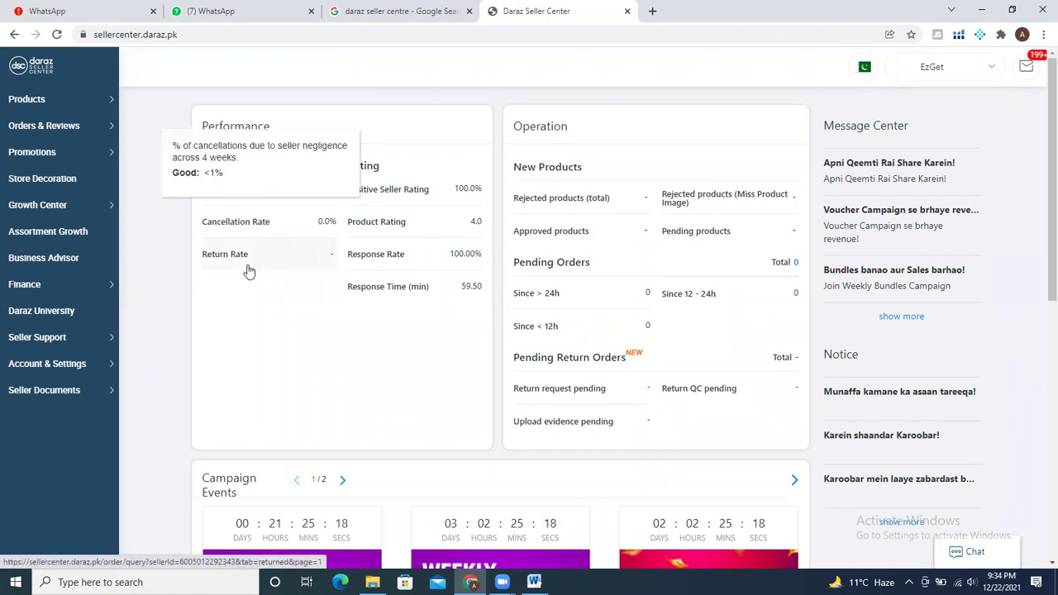
mouse_move(470, 268)
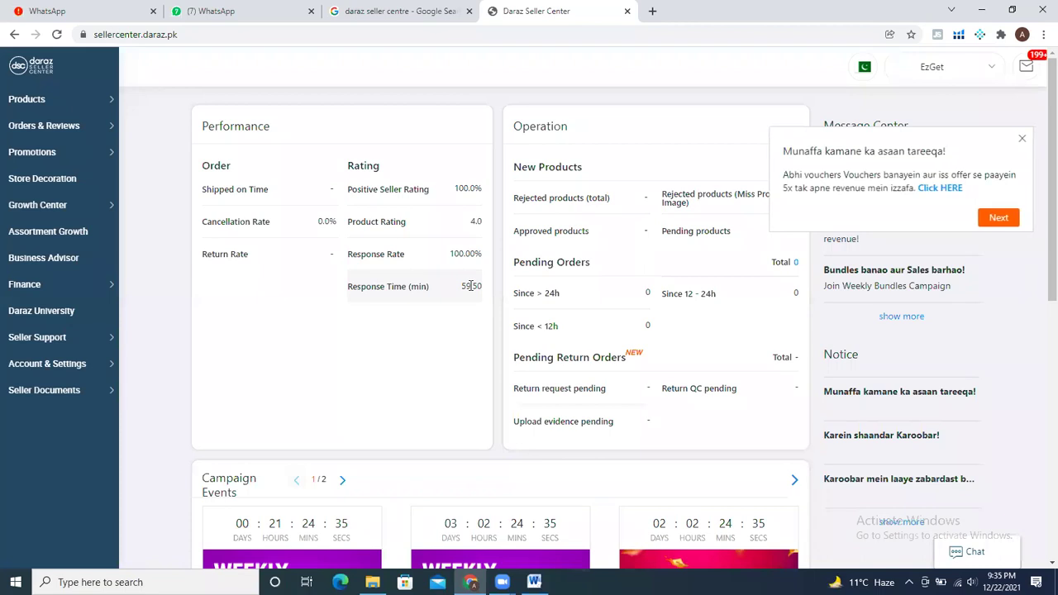
left_click(1022, 139)
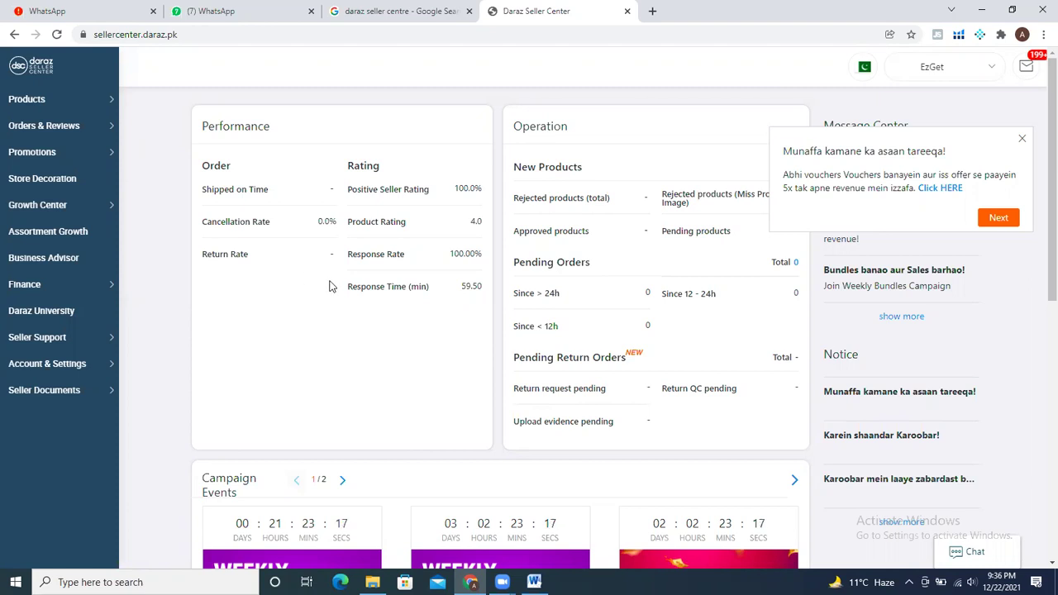
mouse_move(470, 224)
left_click(1022, 141)
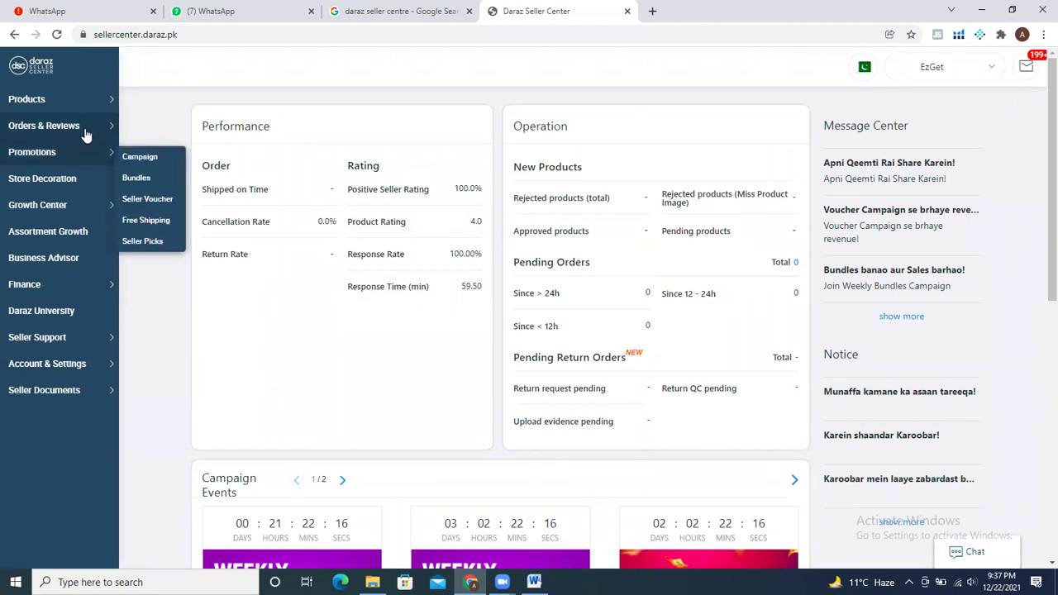
- Open the Manage products page and dismiss the voucher notice covering it
mouse_move(99, 108)
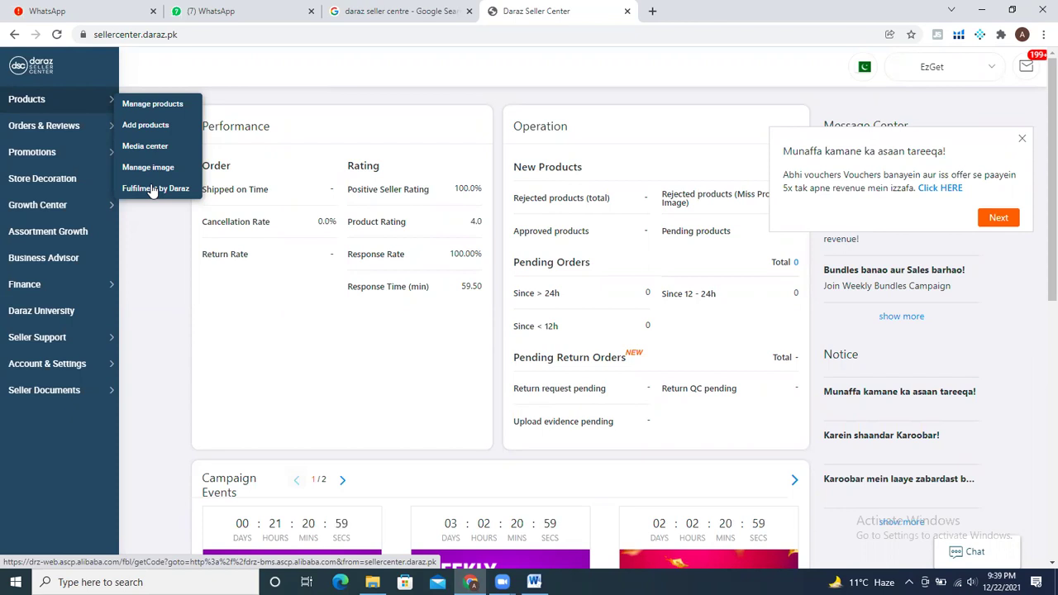
left_click(147, 113)
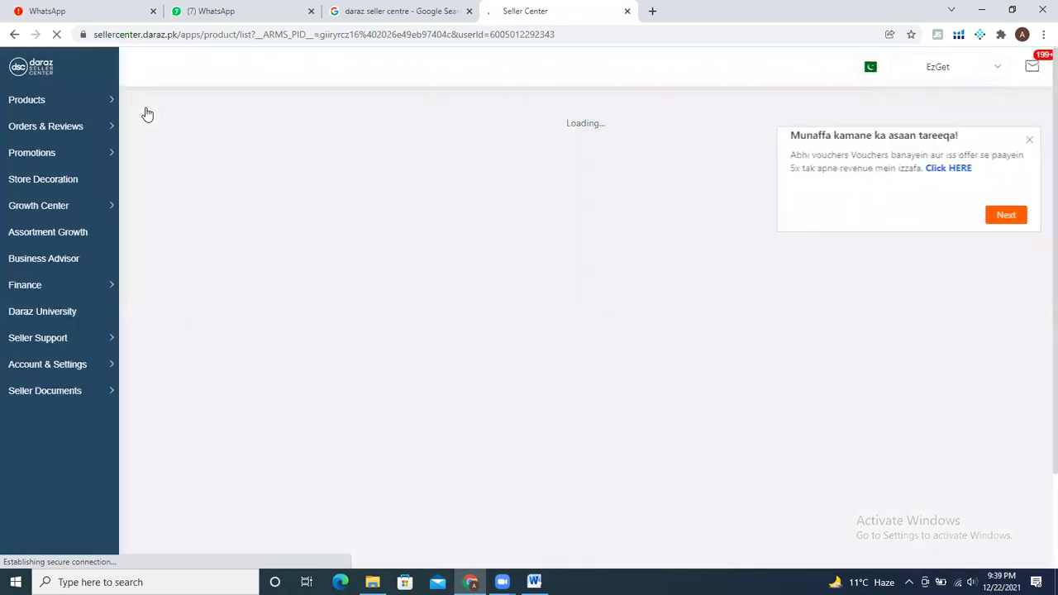
left_click(1027, 141)
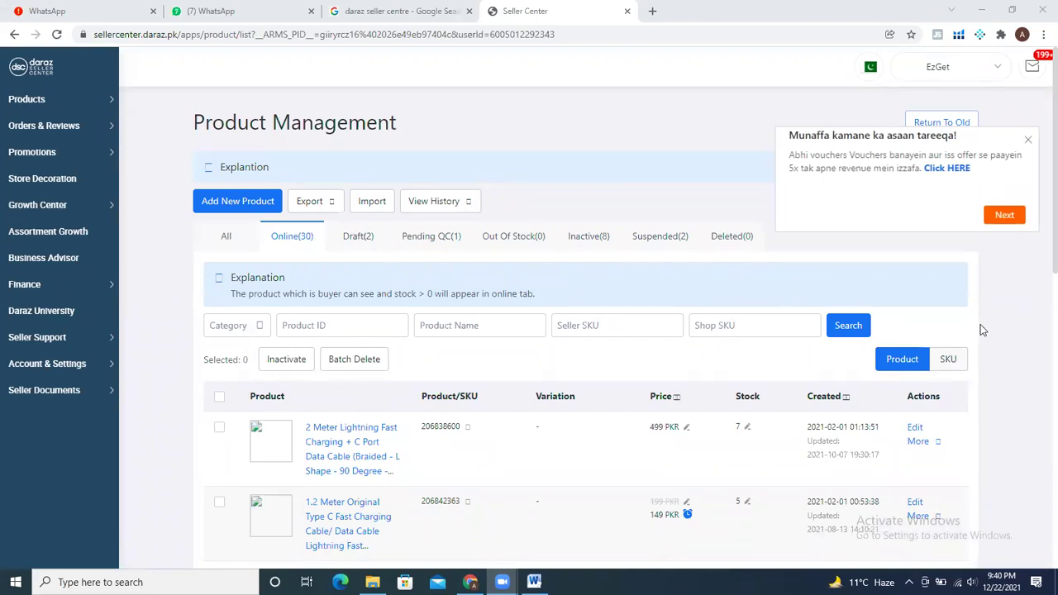
scroll(1039, 187, "down", 1)
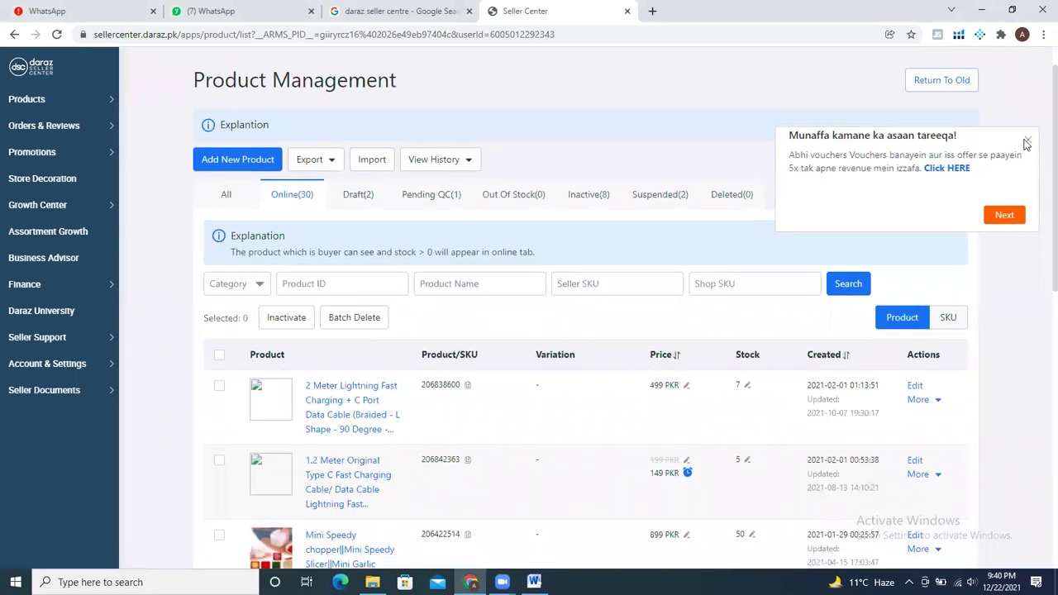
left_click(1027, 139)
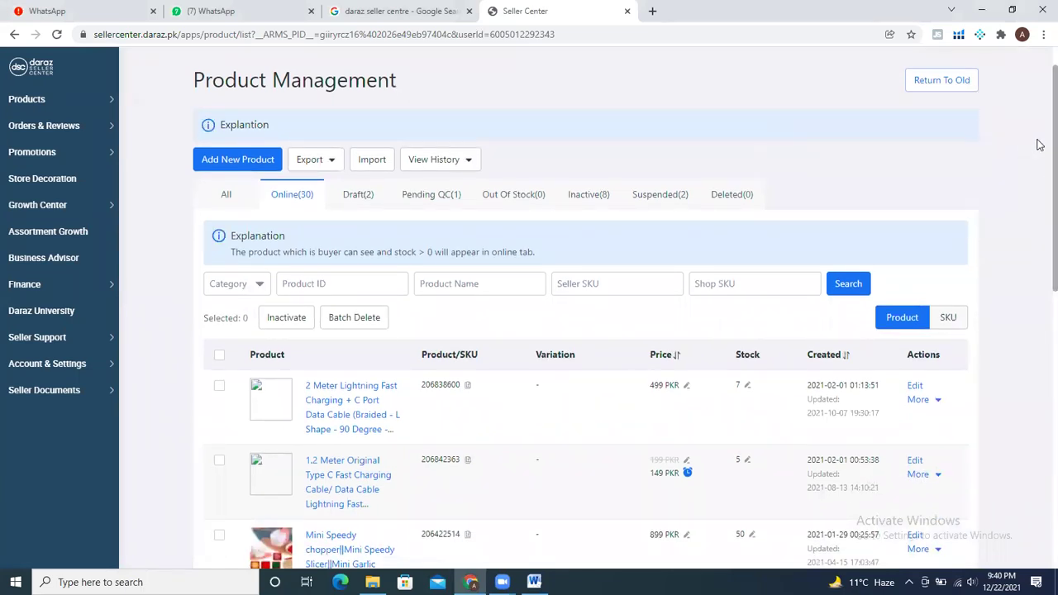
- Look through the names, prices and stock of the online products, closing the voucher notice whenever it covers the list
scroll(1039, 166, "down", 3)
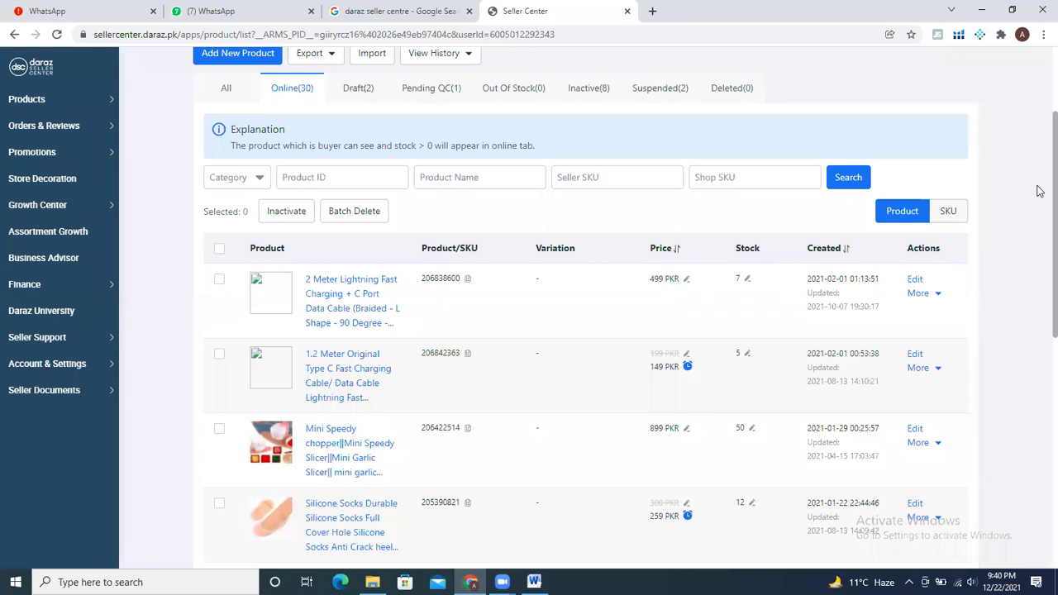
left_click_drag(1039, 191, 1039, 296)
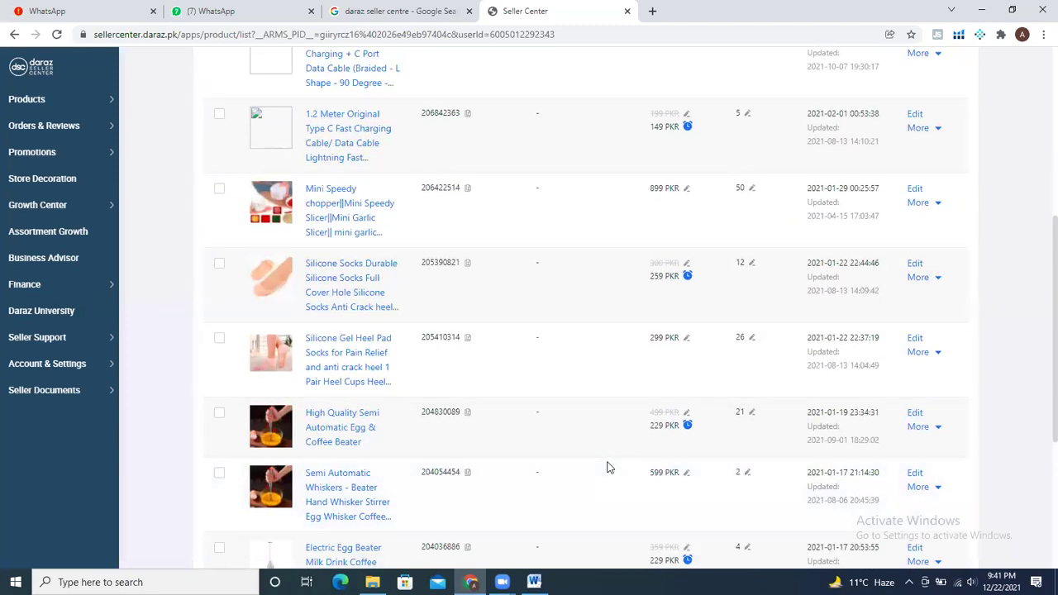
scroll(1039, 351, "up", 1)
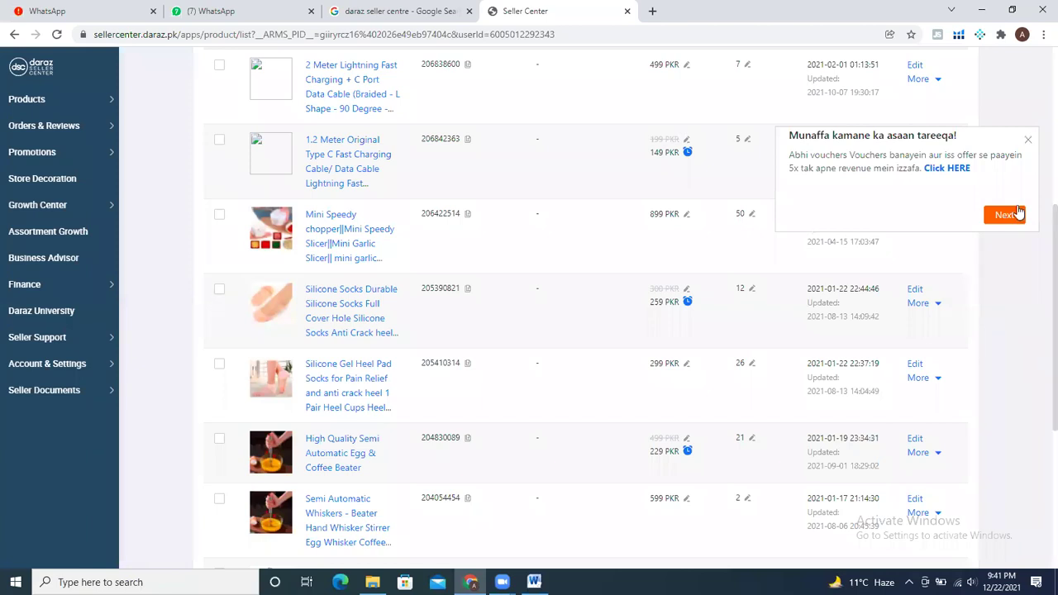
left_click(1028, 140)
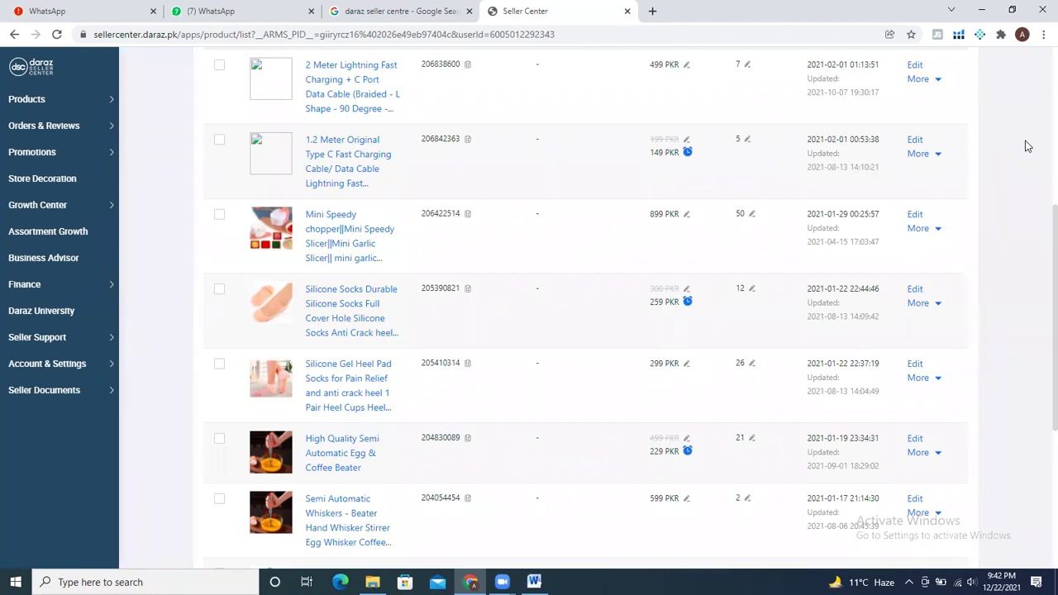
scroll(1039, 266, "down", 1)
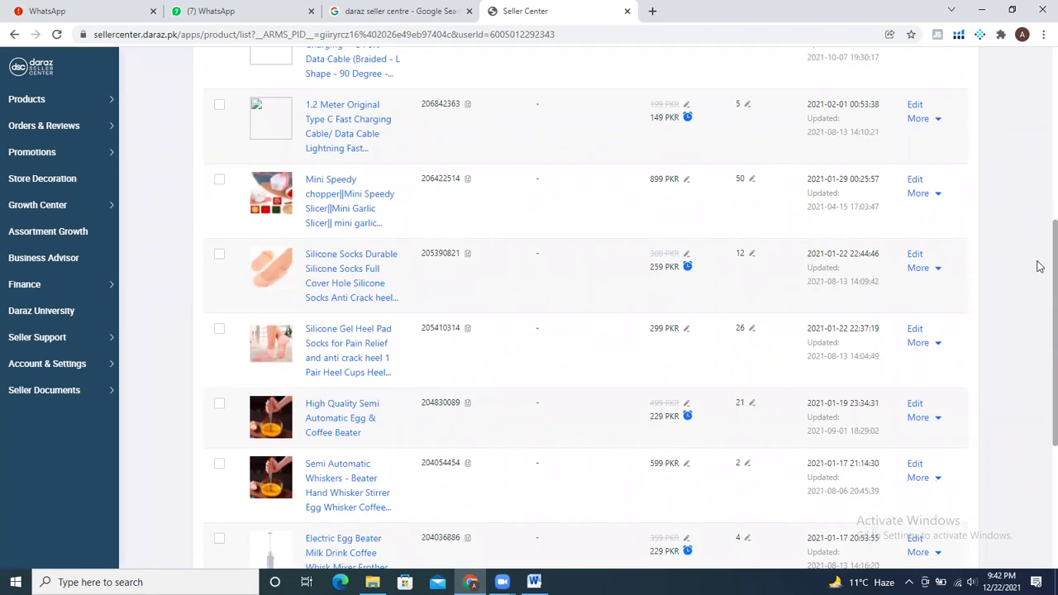
scroll(1038, 264, "up", 1)
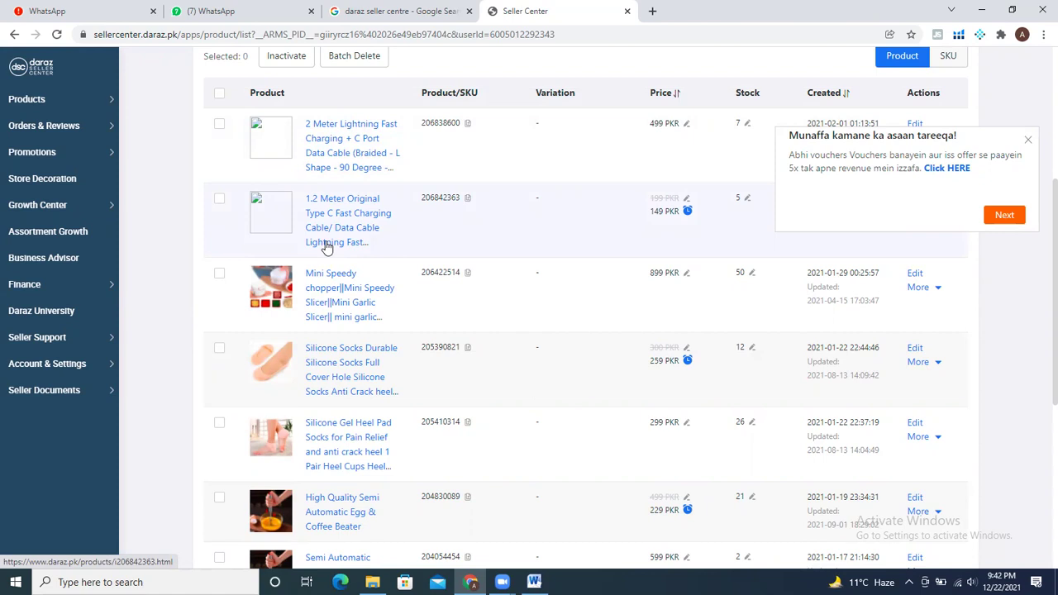
left_click(1029, 141)
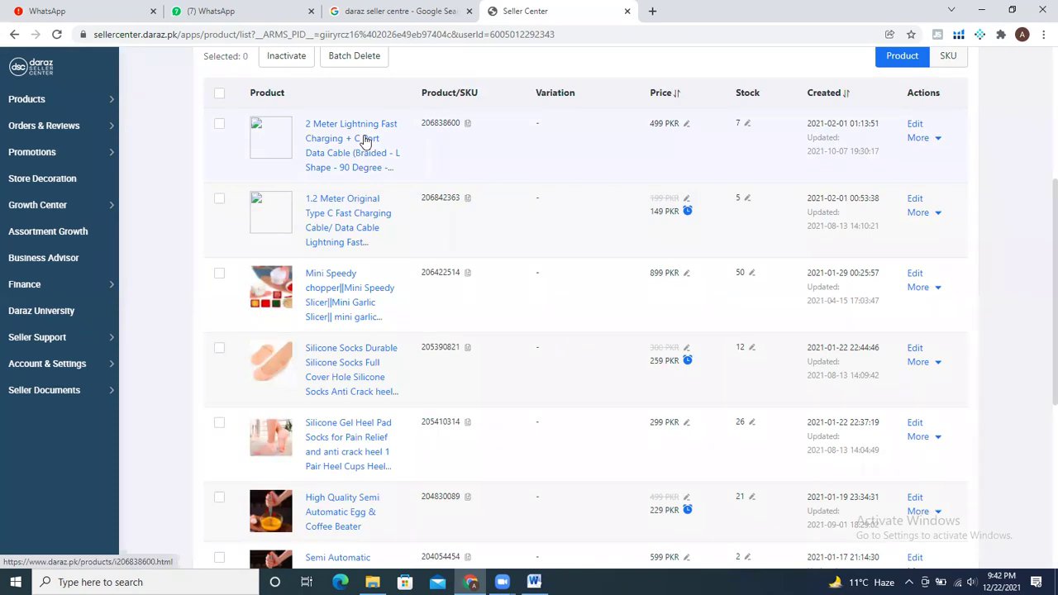
scroll(1040, 226, "down", 1)
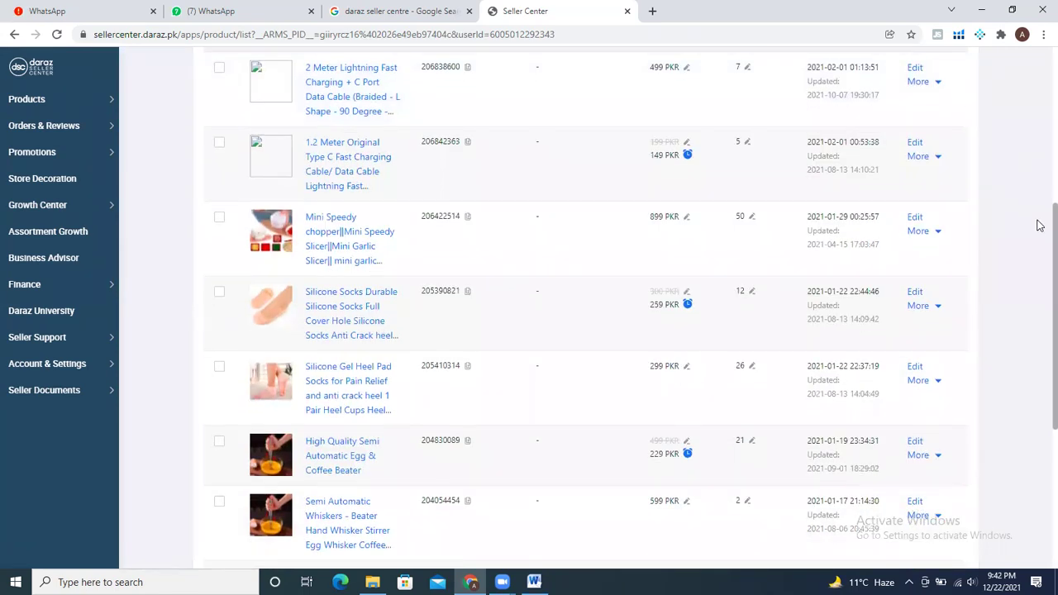
scroll(1039, 232, "down", 1)
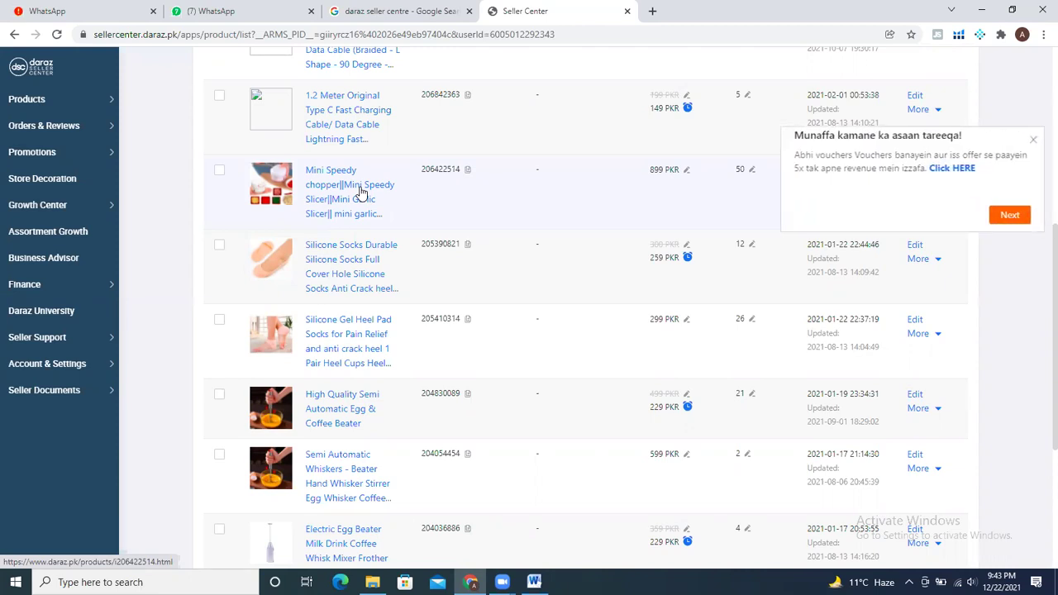
left_click(1028, 142)
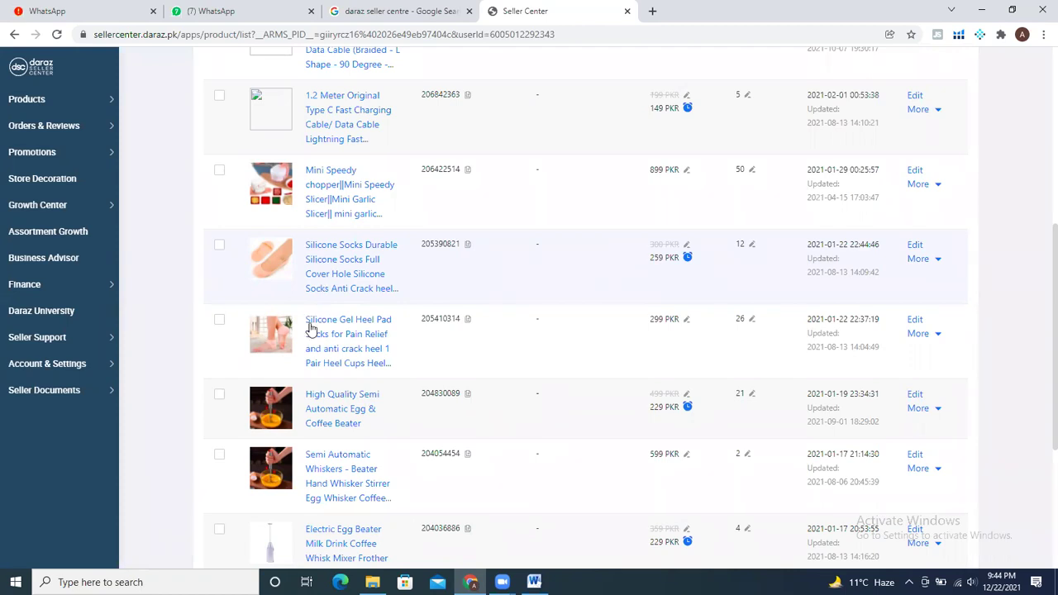
- Preview the images of the silicone sock and gel heel pad listings, view the rest of the page's products, and close the voucher notice
mouse_move(289, 353)
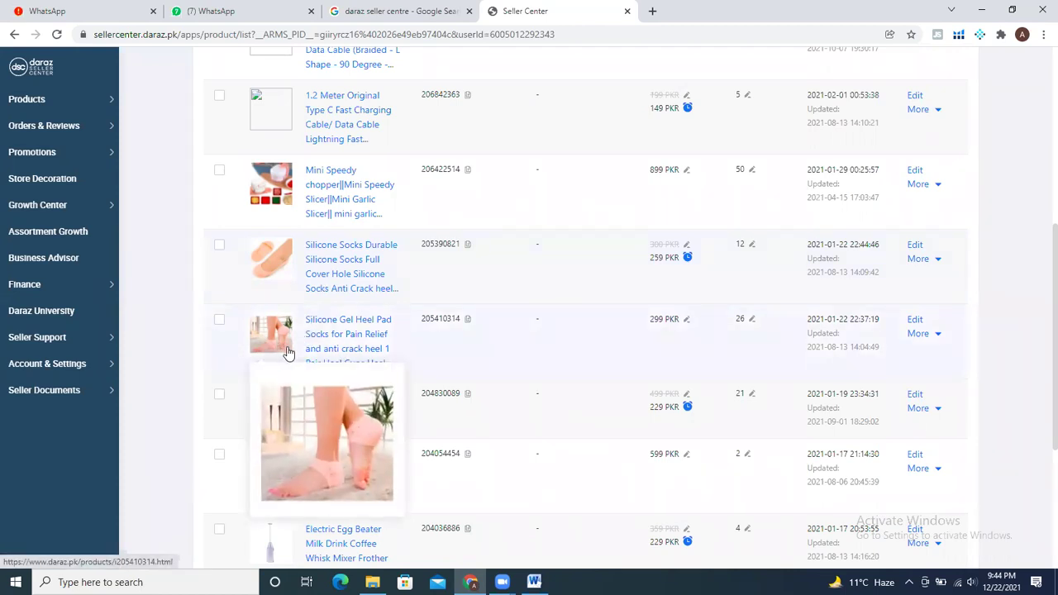
mouse_move(289, 255)
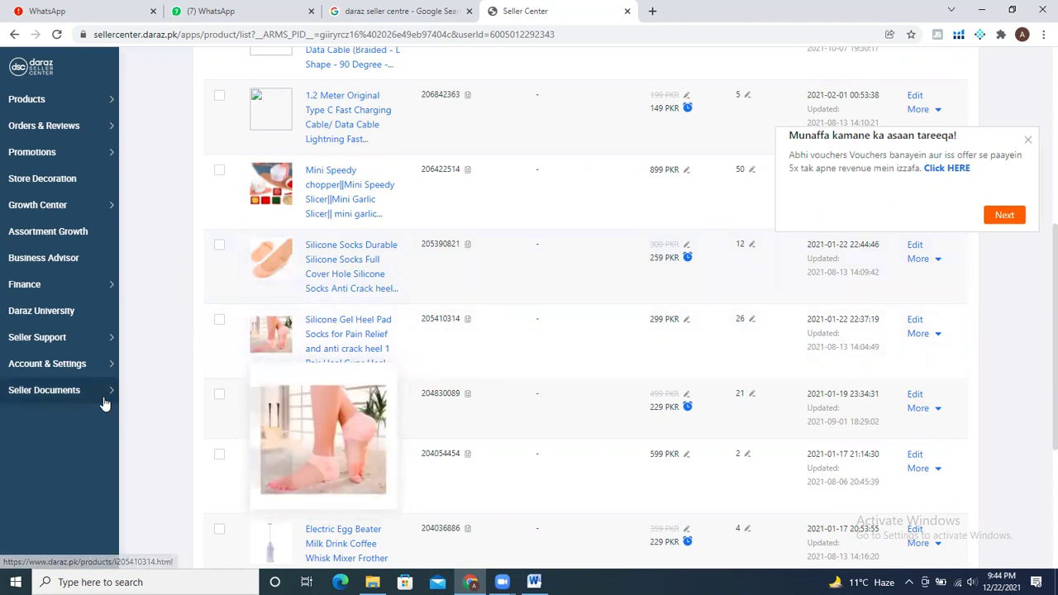
mouse_move(105, 402)
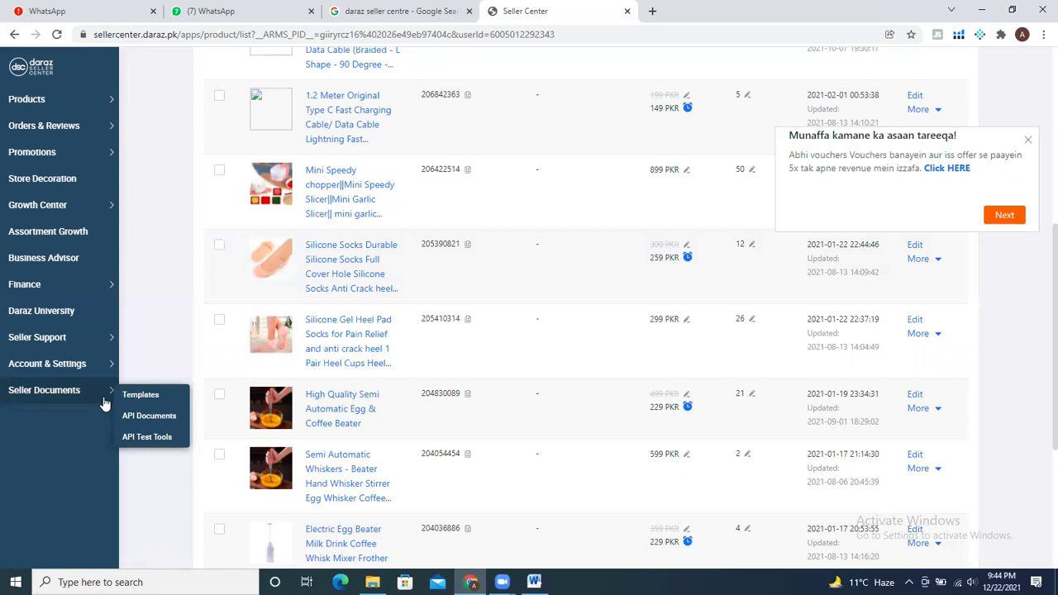
mouse_move(255, 296)
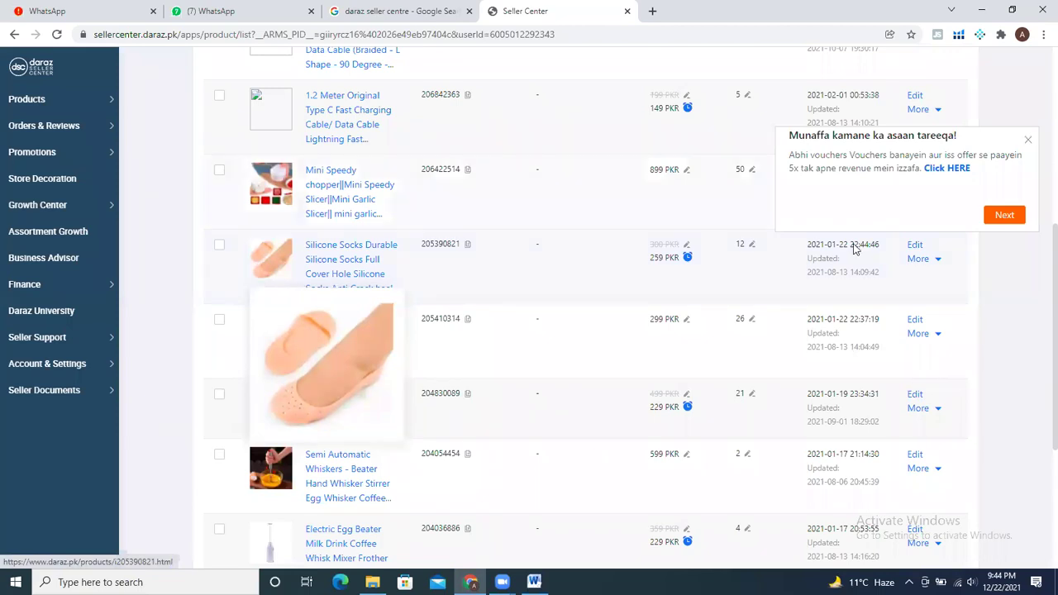
scroll(1040, 307, "down", 1)
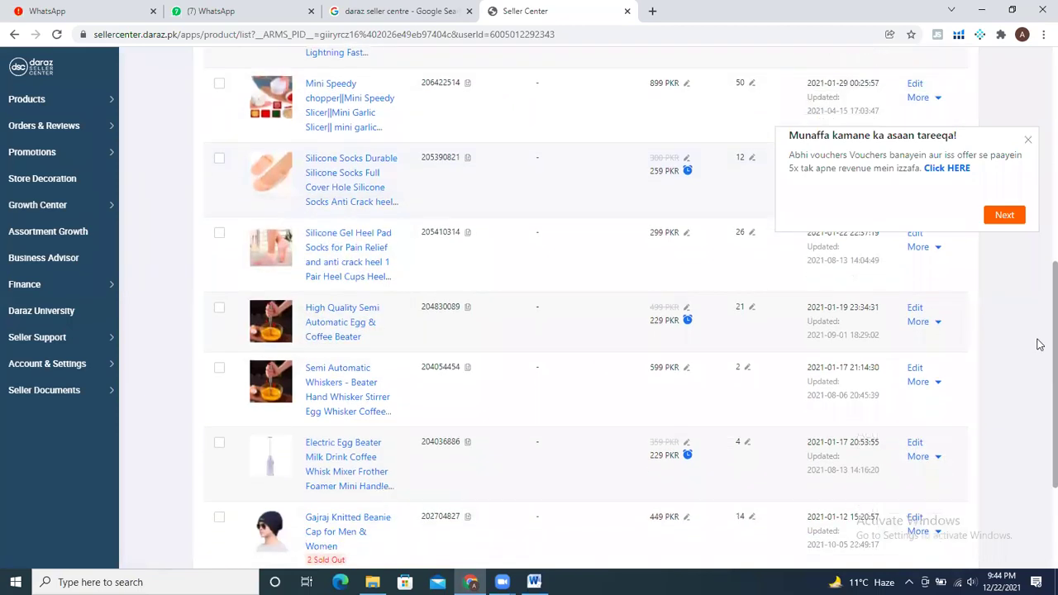
scroll(1039, 395, "down", 1)
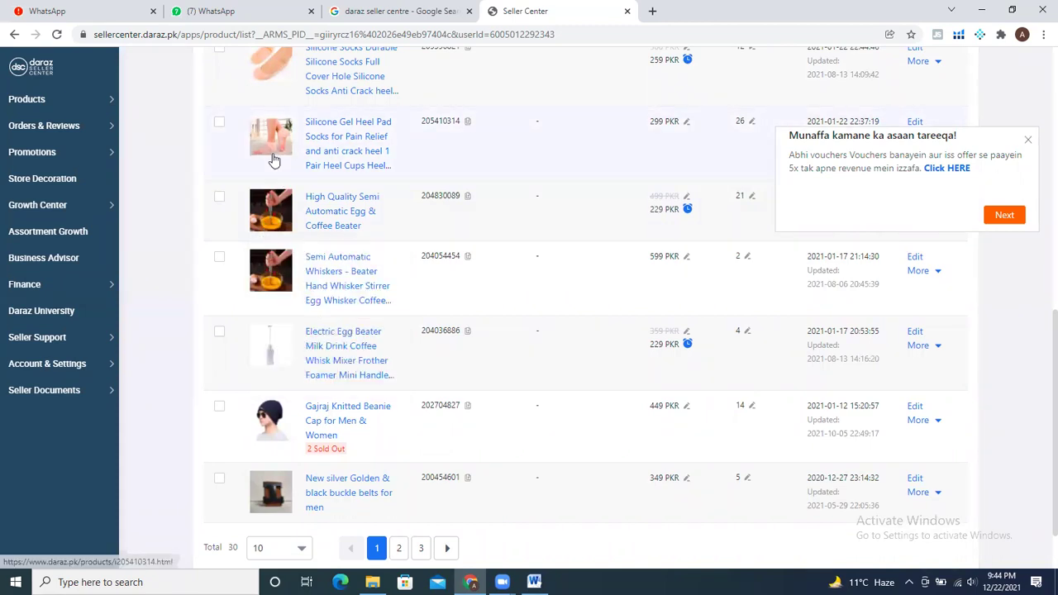
mouse_move(274, 160)
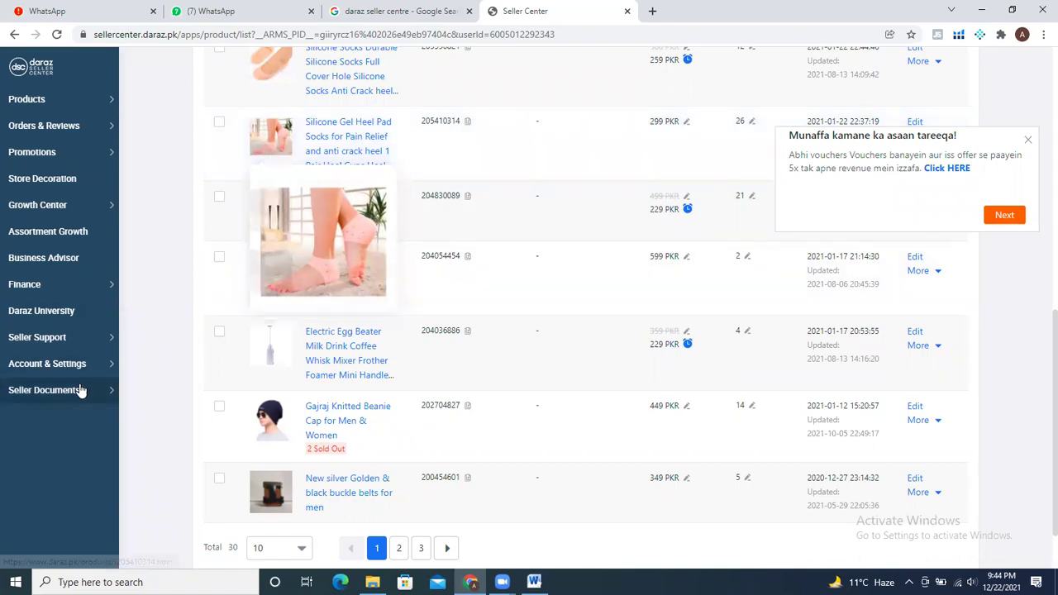
mouse_move(80, 390)
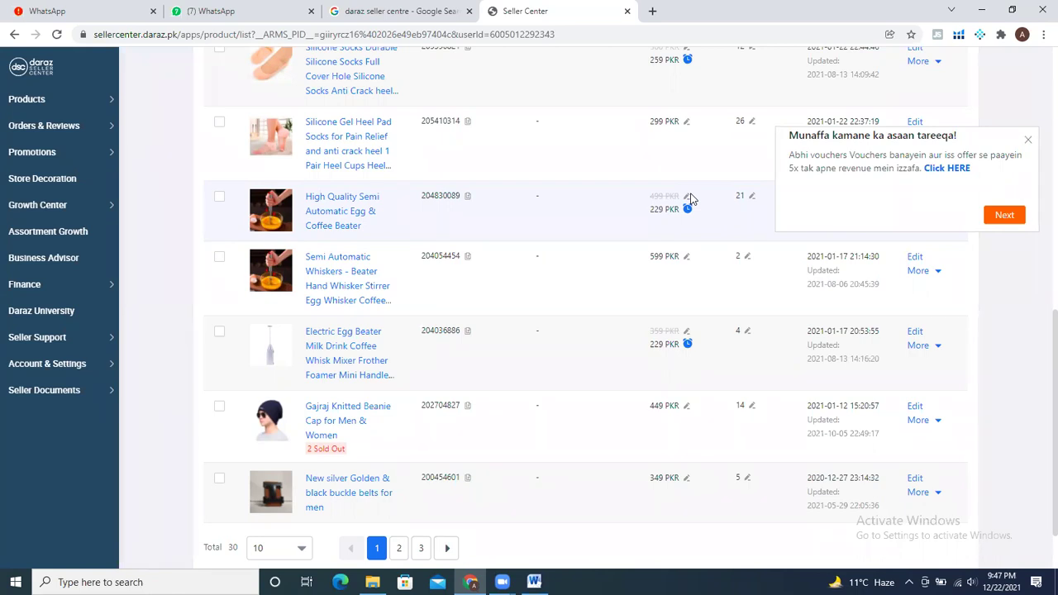
left_click(1028, 142)
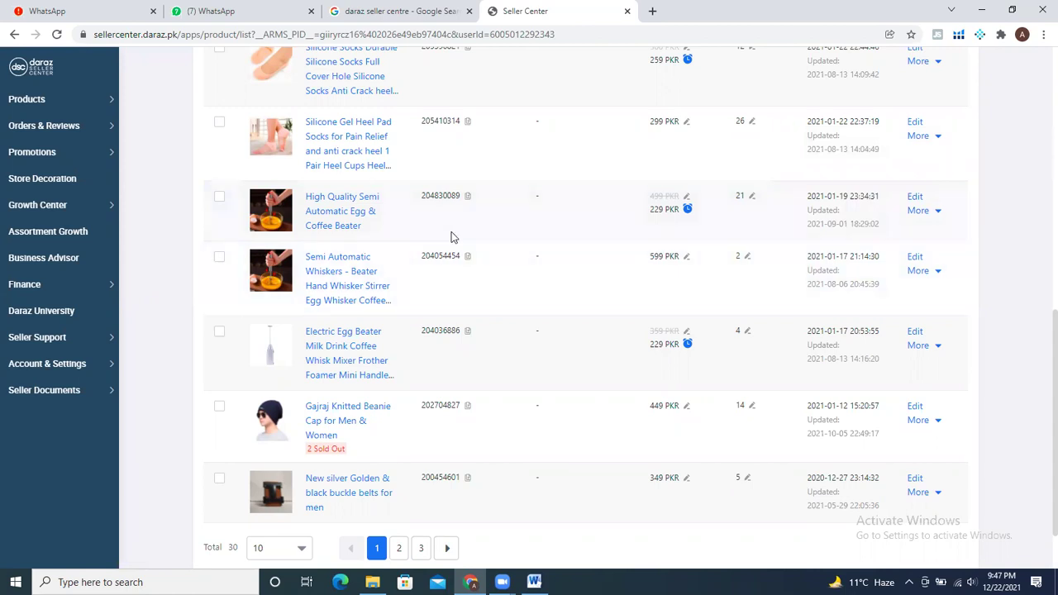
- Open the store page of the High Quality Semi Automatic Egg & Coffee Beater and preview the Semi Automatic Whiskers image while it loads
mouse_move(283, 219)
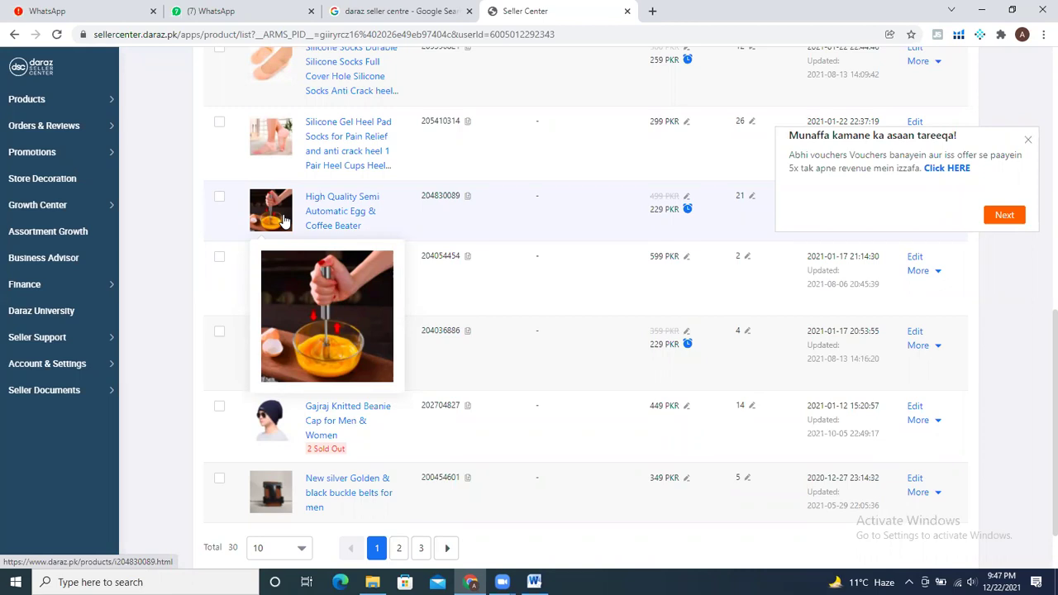
left_click(285, 219)
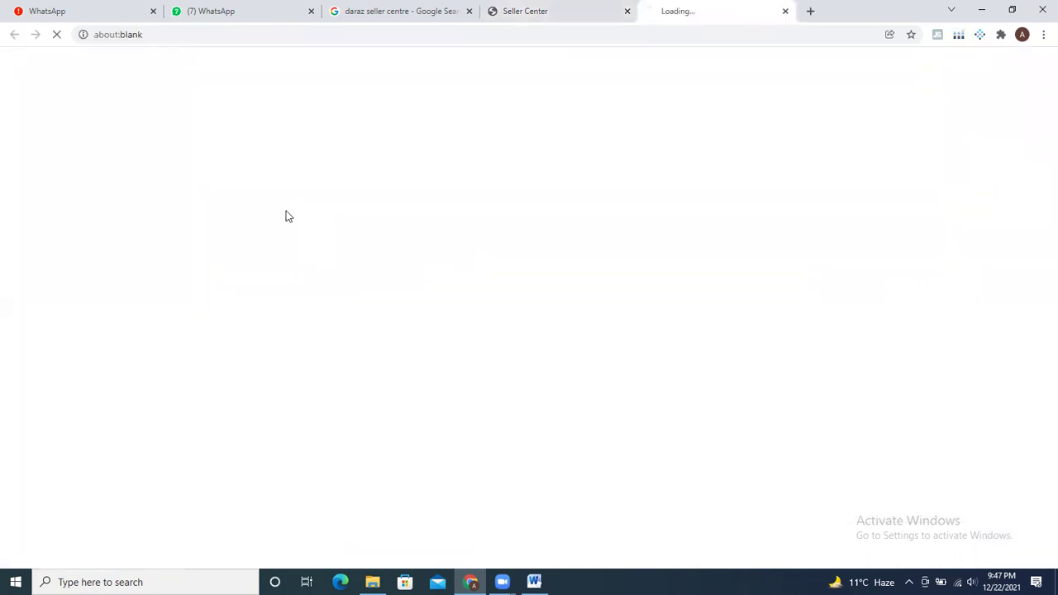
left_click(603, 10)
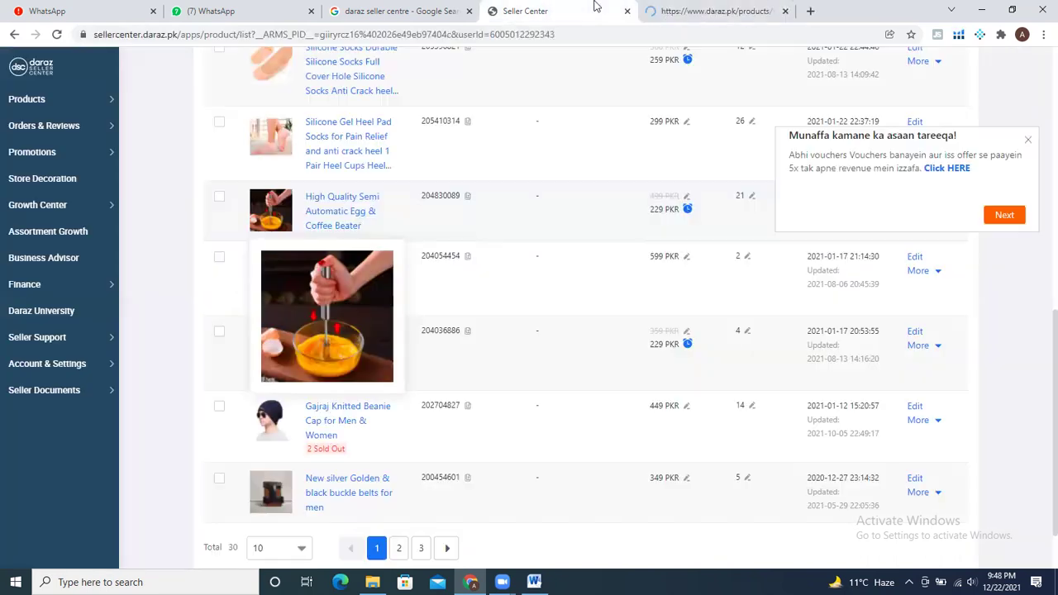
mouse_move(275, 278)
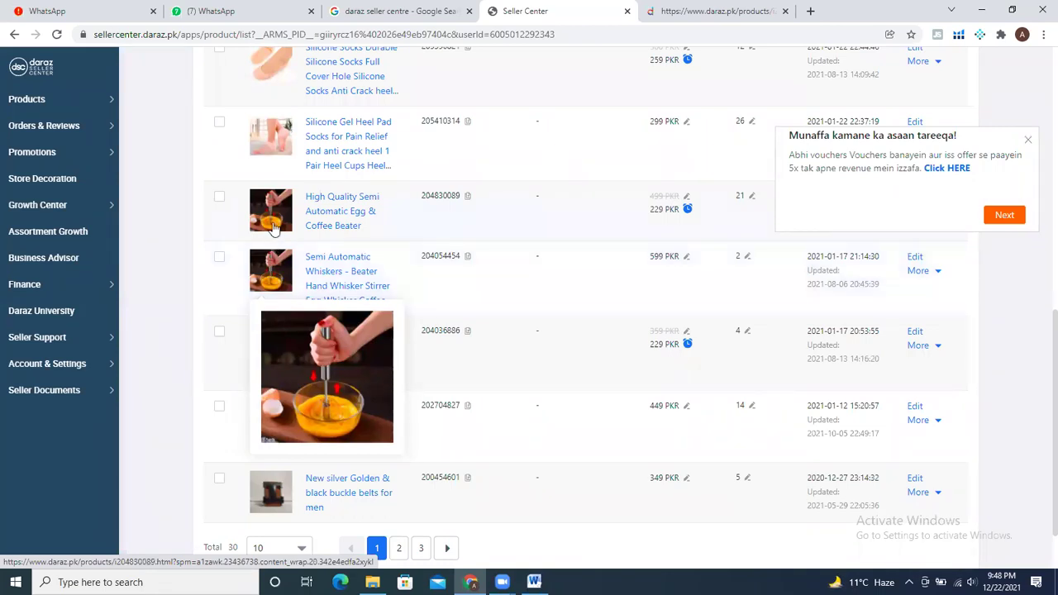
left_click(761, 6)
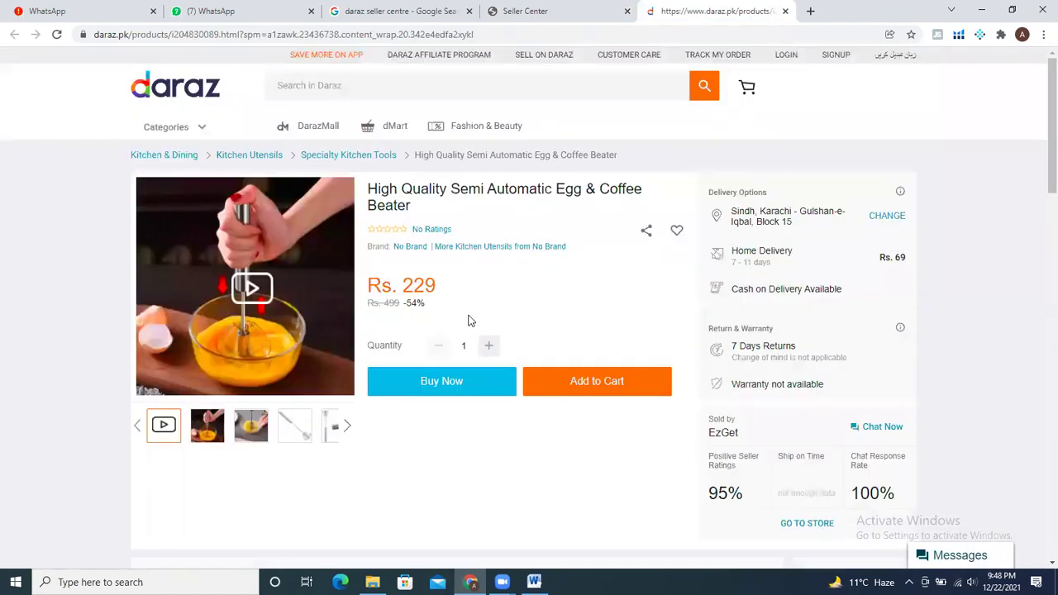
- Browse the egg and coffee beater's gallery through to the last image, and return to the start of the gallery
left_click(348, 427)
left_click(348, 426)
left_click(294, 426)
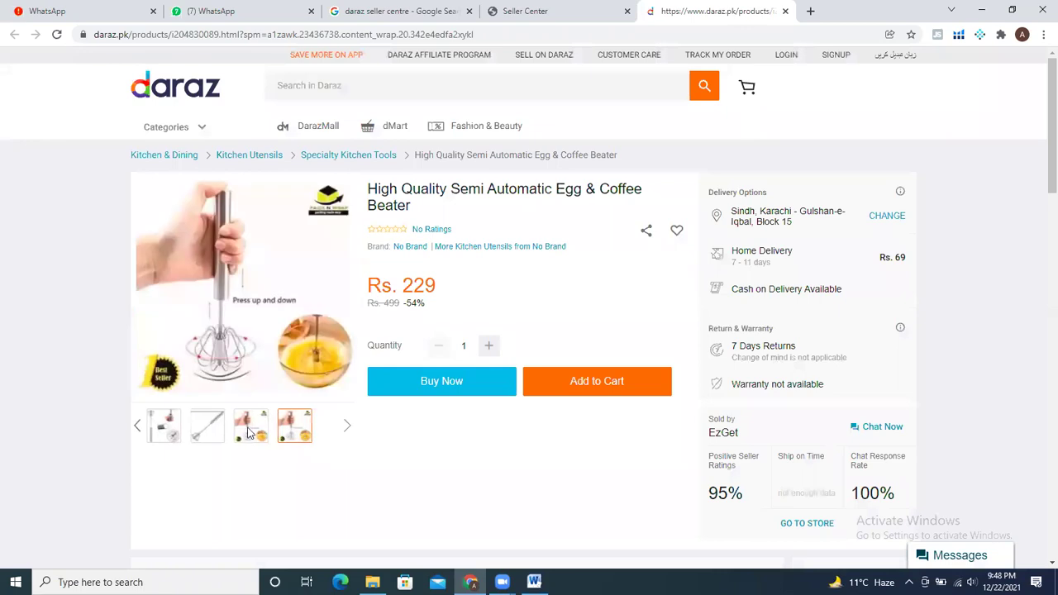
left_click(140, 427)
left_click(141, 426)
left_click(139, 426)
left_click(138, 425)
- Try to play the egg and coffee beater's product video, and close the video player
left_click(163, 427)
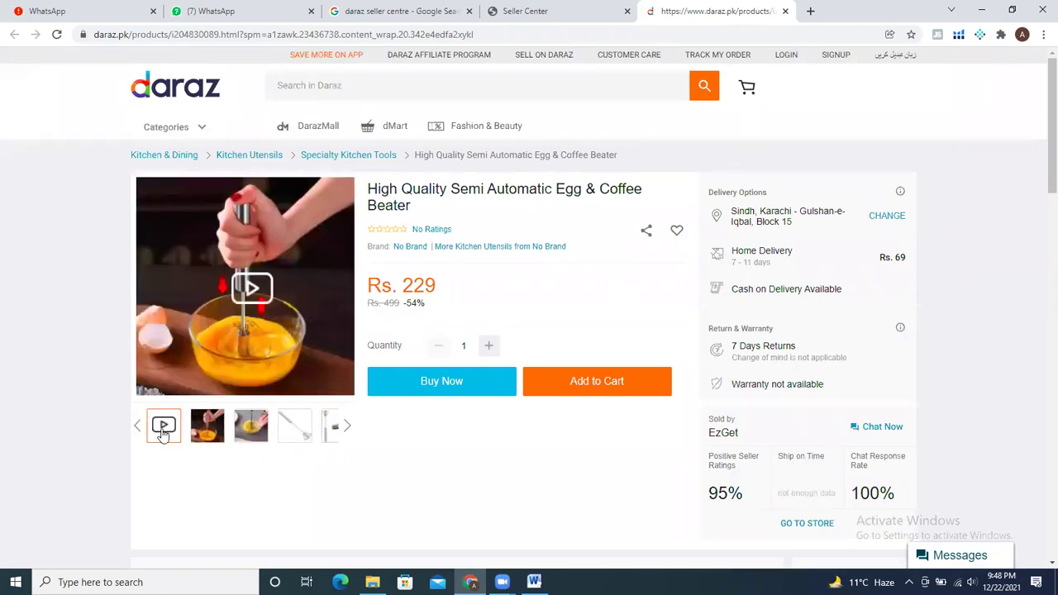
left_click(252, 286)
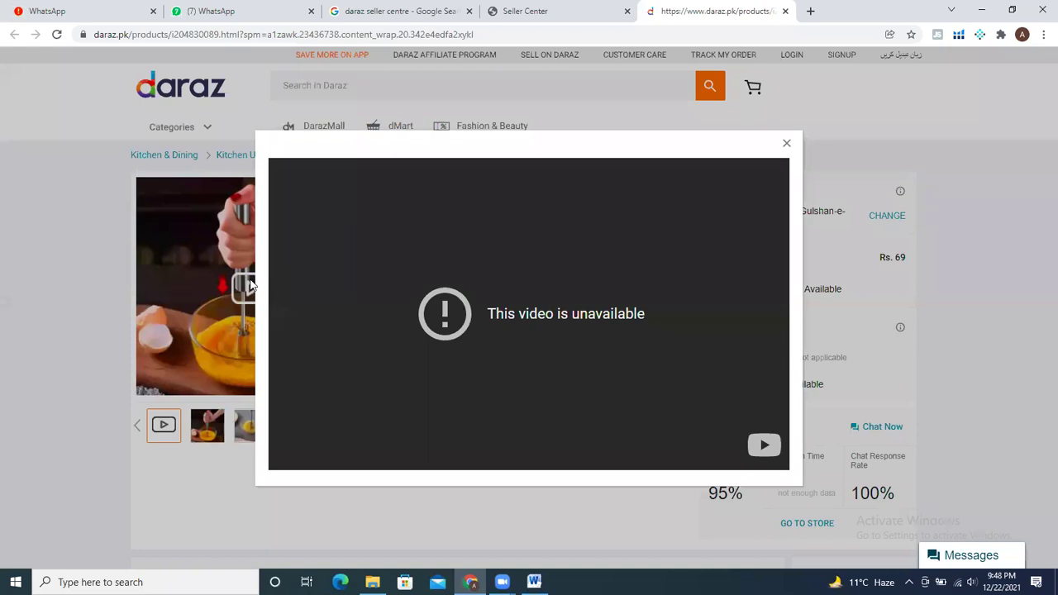
left_click(787, 145)
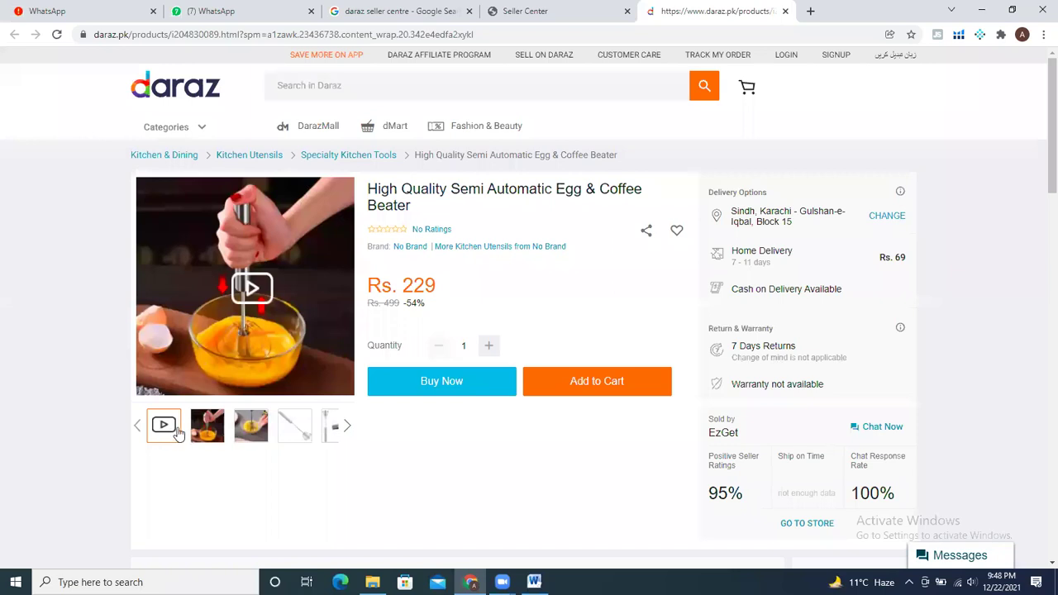
- Reopen the egg and coffee beater's store page from Seller Center, keeping only one copy open, and return to the product list
left_click(519, 8)
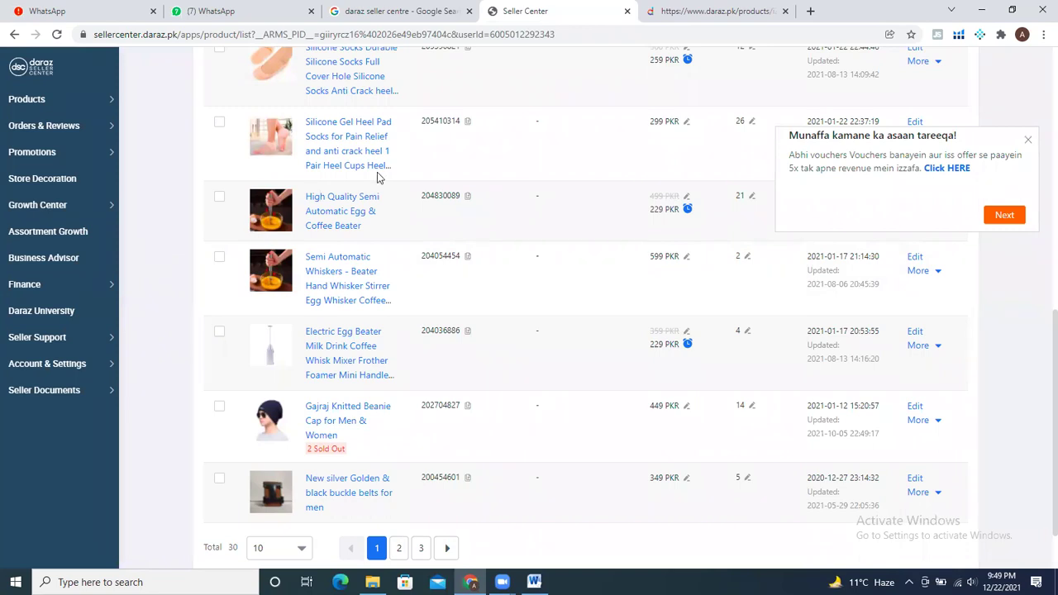
left_click(261, 218)
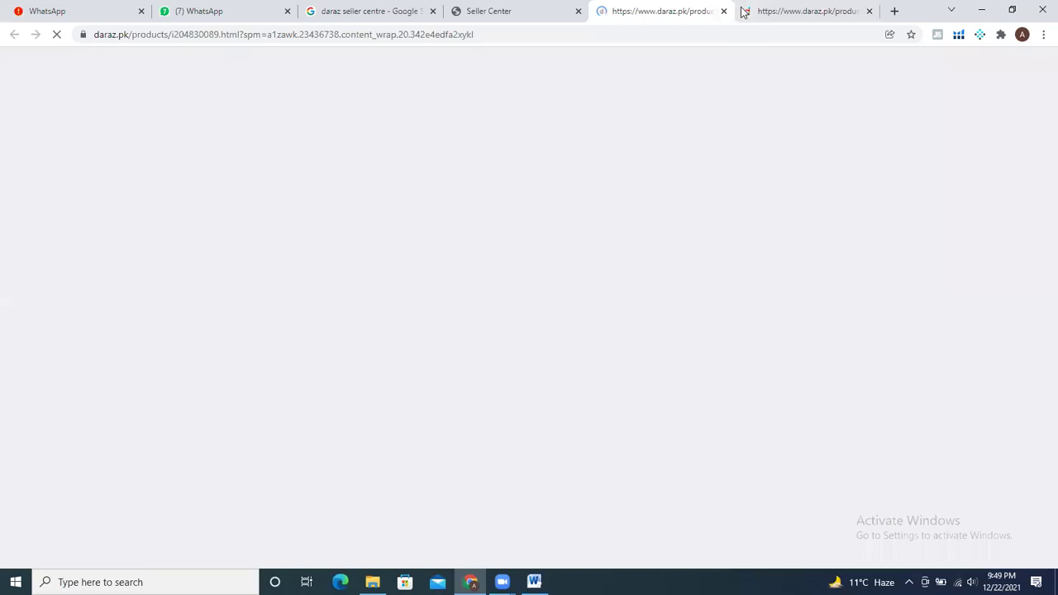
left_click(870, 11)
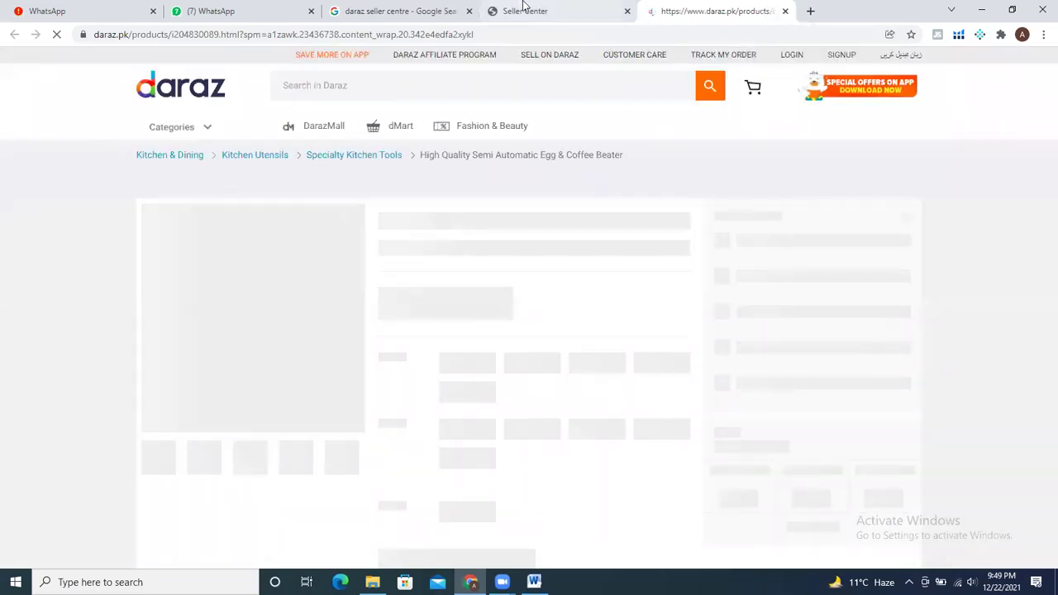
left_click(528, 10)
- Preview the images of the two semi-automatic beater listings and the silicone gel heel pad listing in the product list
mouse_move(270, 279)
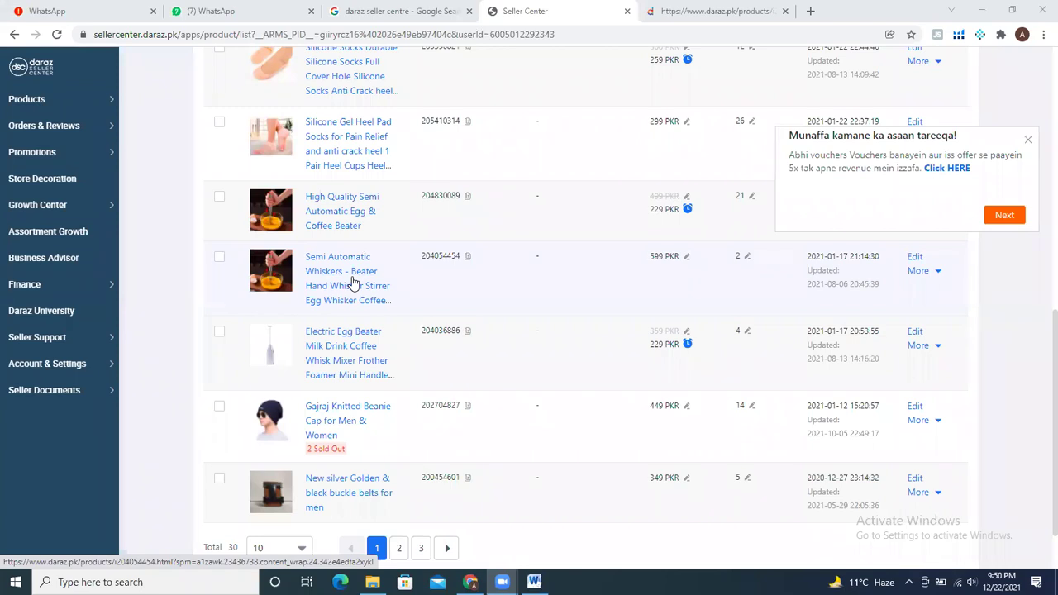
mouse_move(275, 281)
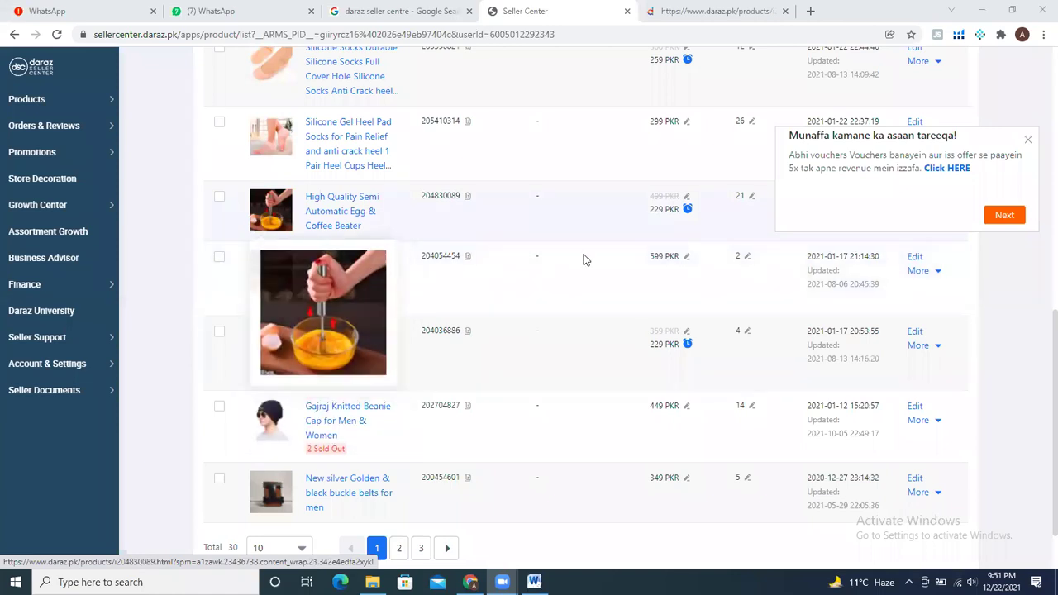
scroll(1039, 328, "down", 1)
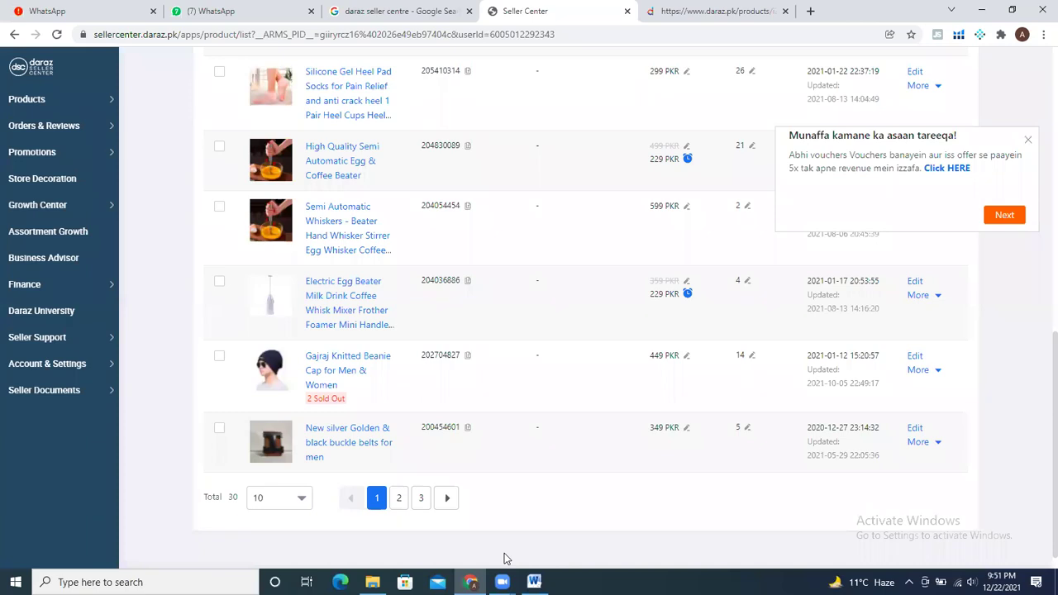
mouse_move(277, 228)
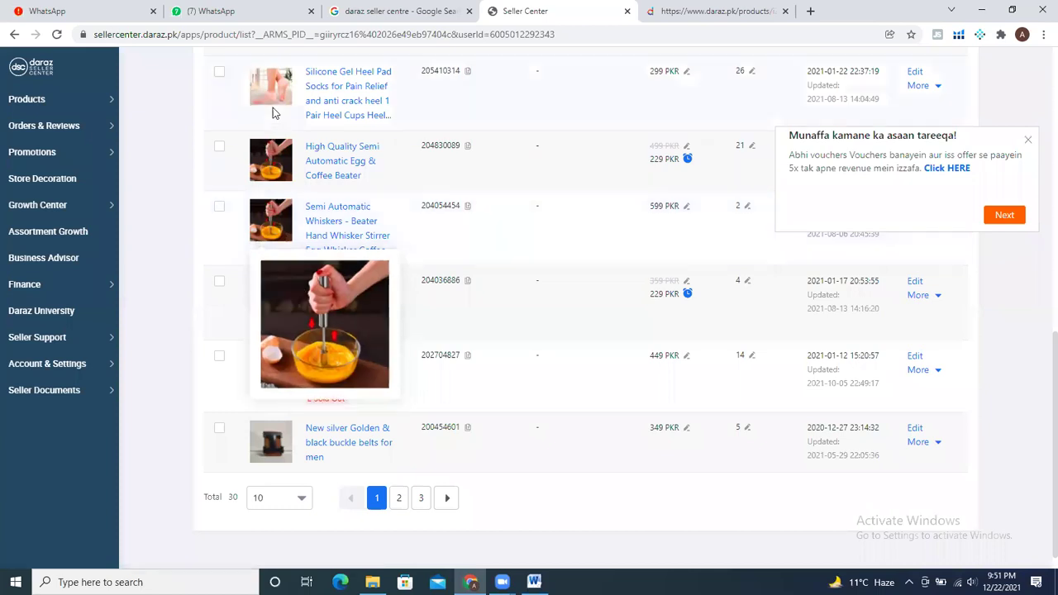
mouse_move(268, 100)
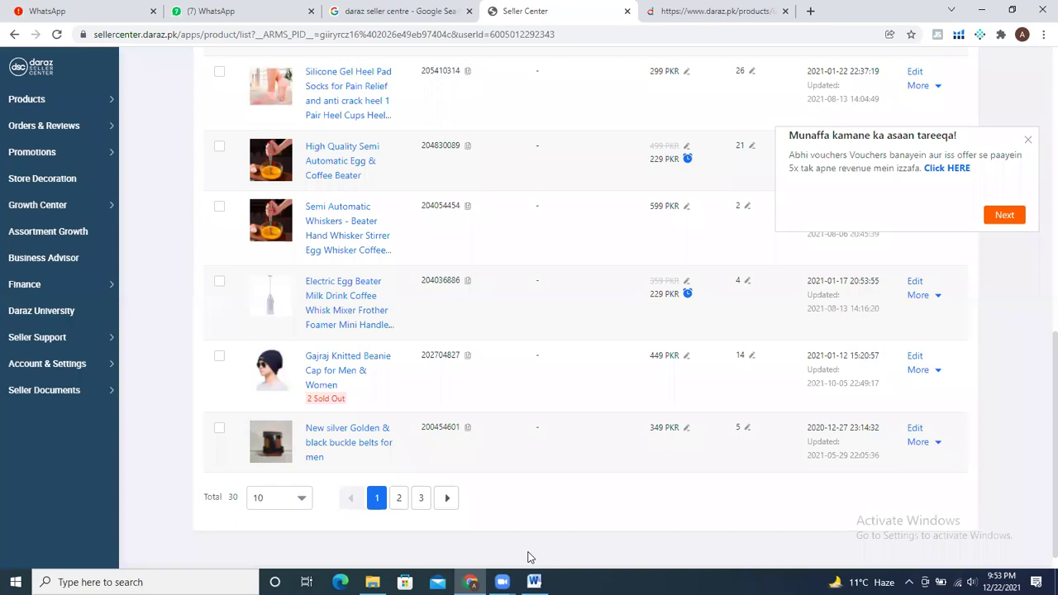
- View the end of the product list and dismiss the voucher notice each time it covers the rows
left_click(1027, 140)
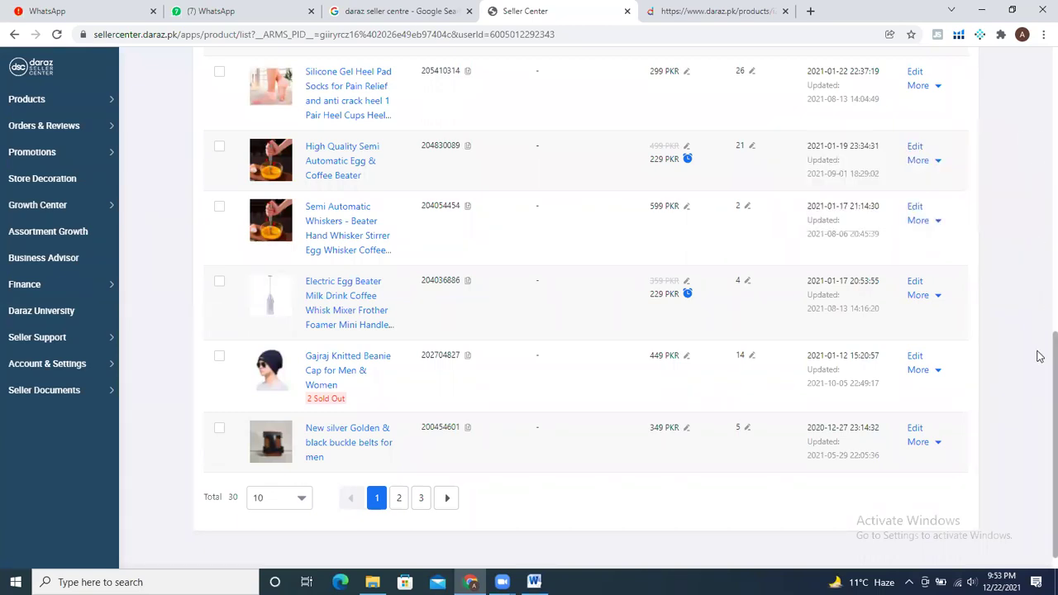
scroll(1035, 388, "down", 2)
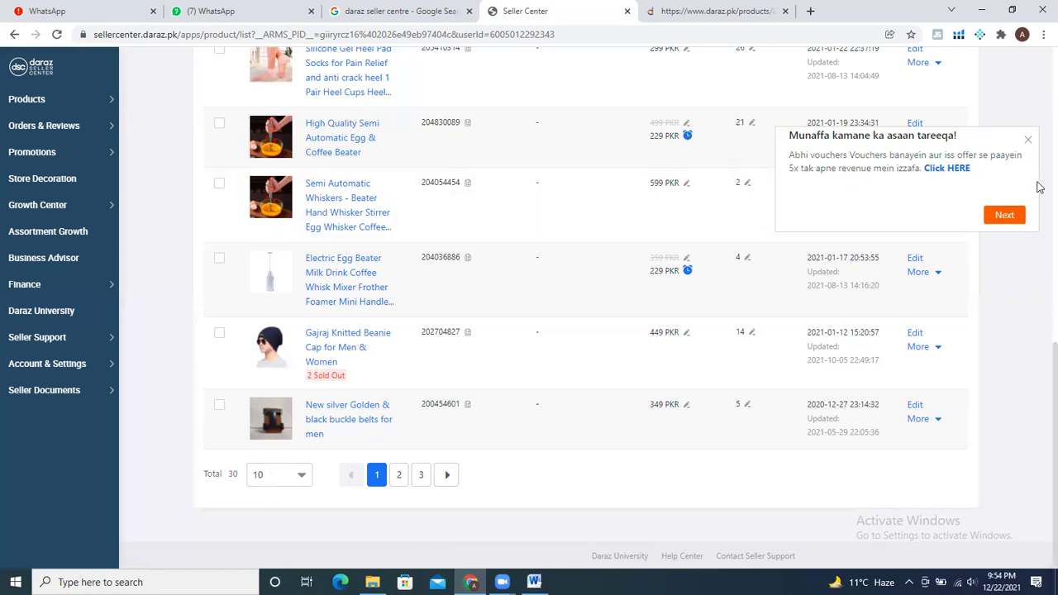
left_click(1029, 141)
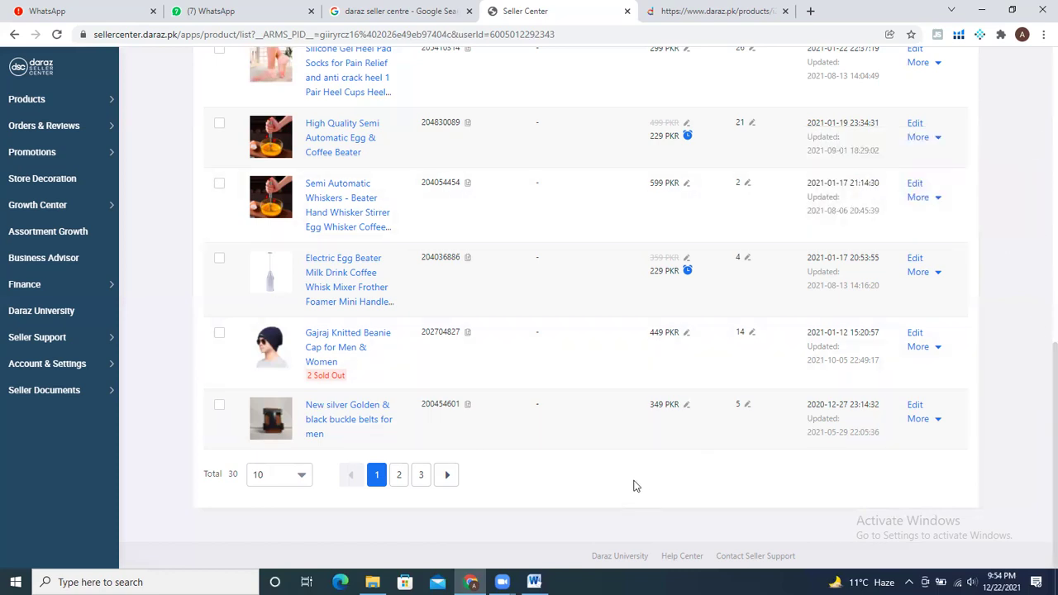